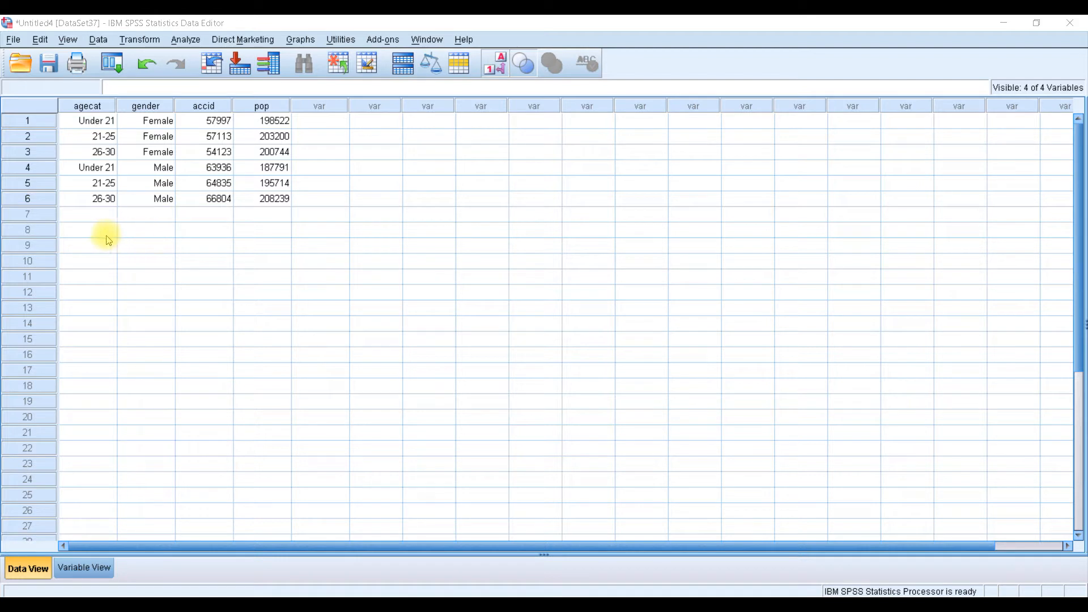
# After checking Variable View, turn off value labels so agecat and gender show numeric codes
pyautogui.click(93, 572)
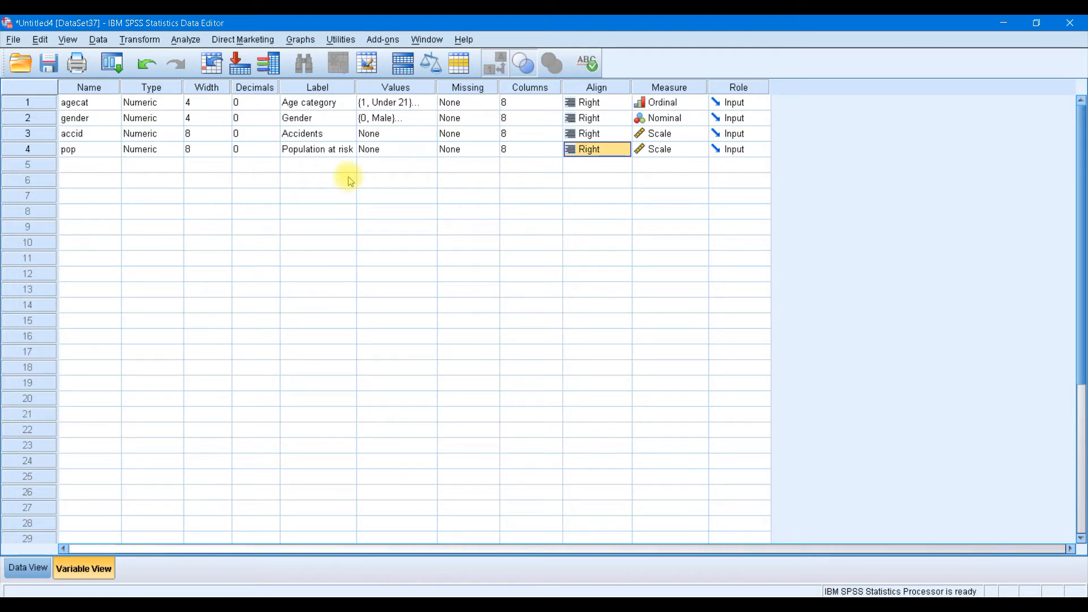
pyautogui.click(29, 568)
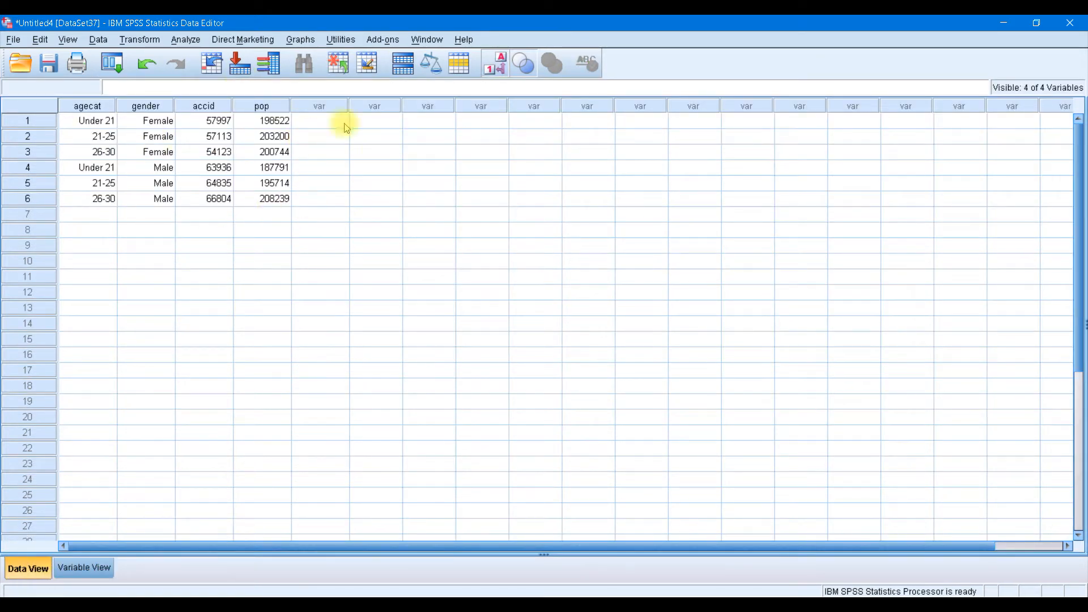
pyautogui.click(495, 64)
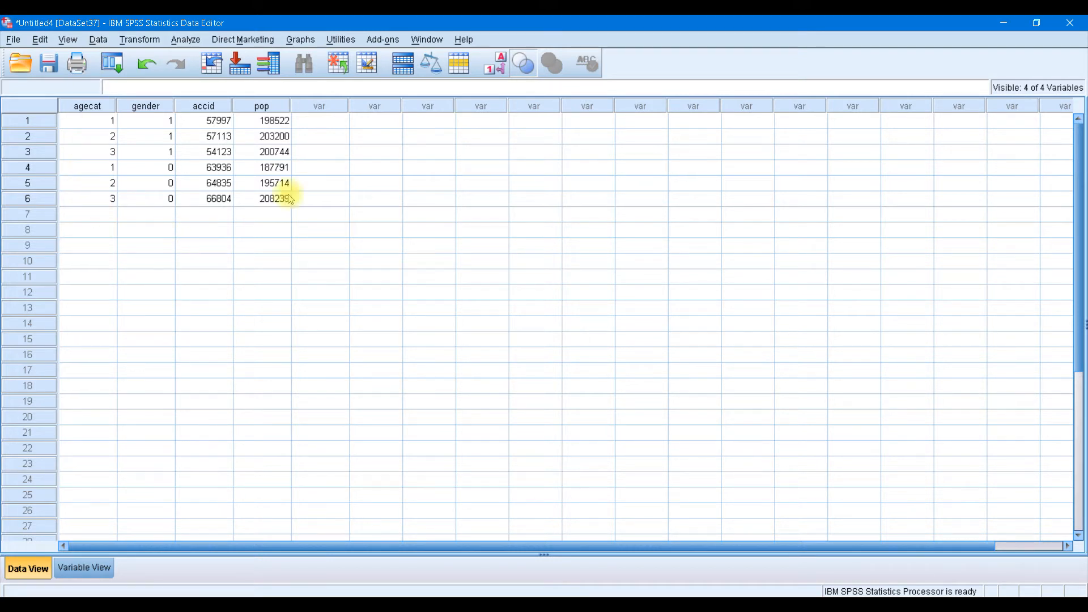
# Turn value labels back on so Under 21, Female and Male appear, checking Variable View in between
pyautogui.click(495, 63)
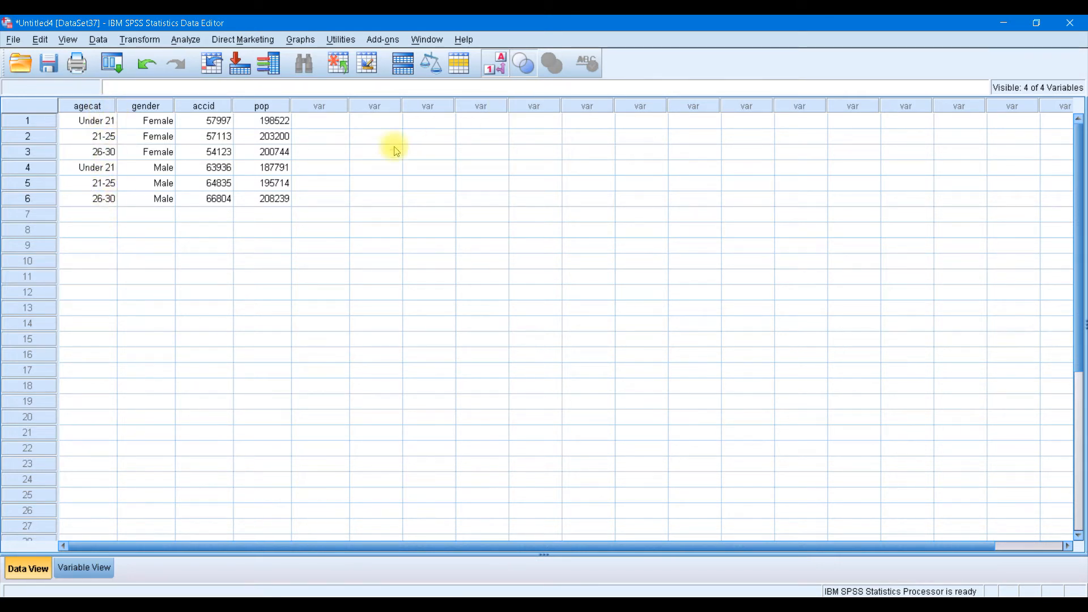
pyautogui.click(497, 67)
pyautogui.click(497, 67)
pyautogui.click(497, 68)
pyautogui.click(497, 67)
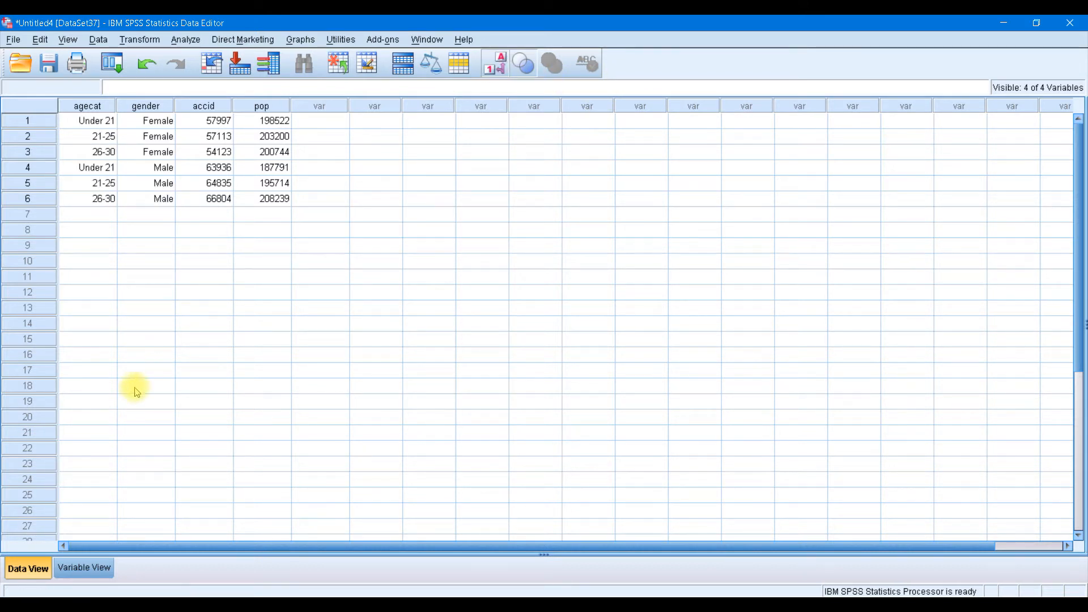
pyautogui.click(84, 567)
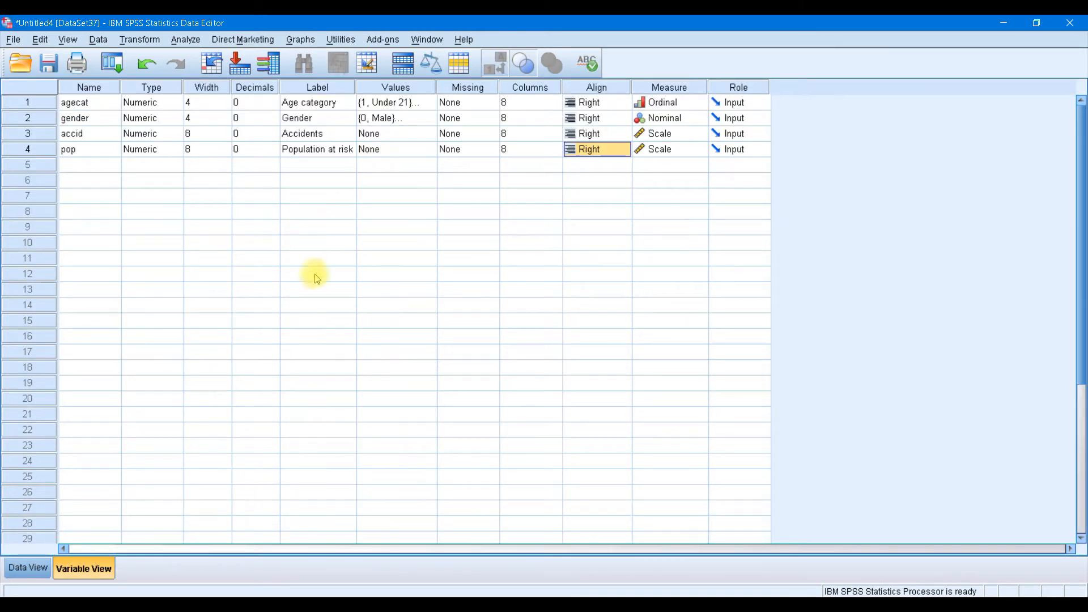
pyautogui.click(25, 567)
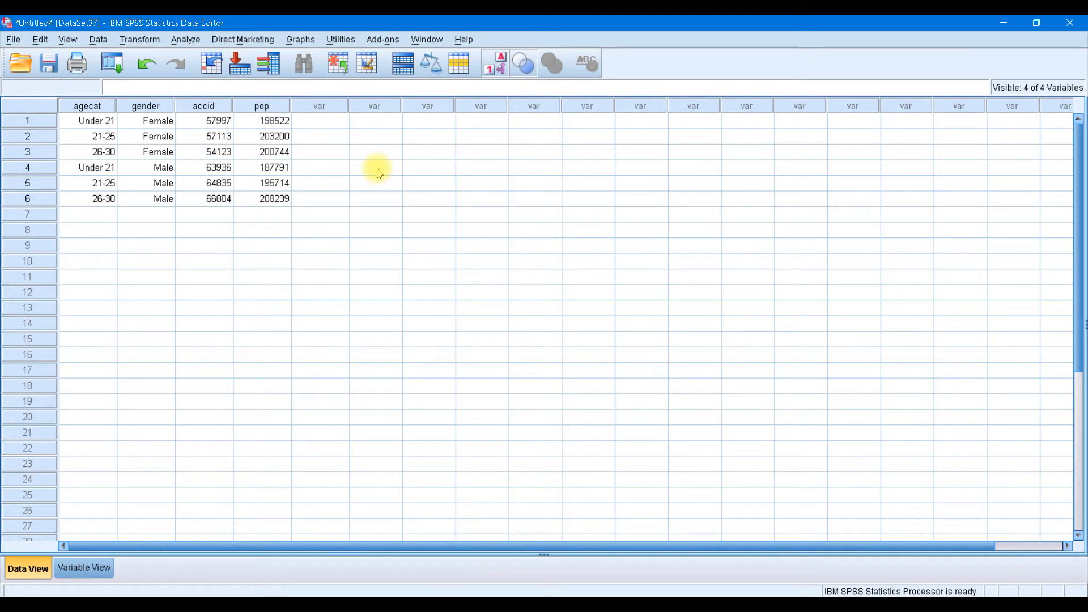
# Enter 38 for case 1 in new variable VAR00004 and view its numeric, 2-decimal definition
pyautogui.click(316, 121)
pyautogui.press('Return')
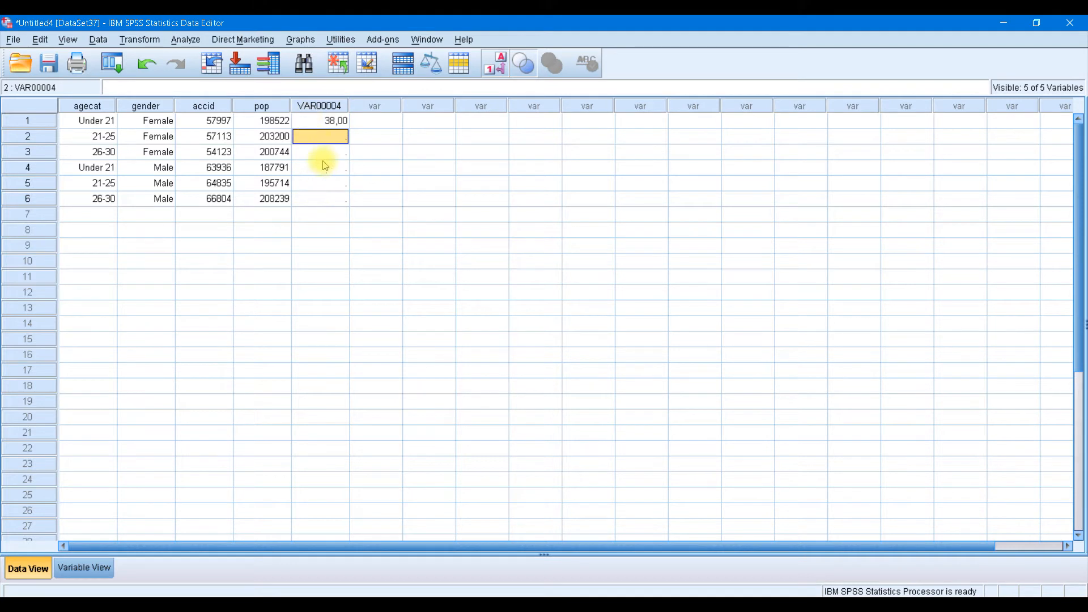
pyautogui.click(313, 198)
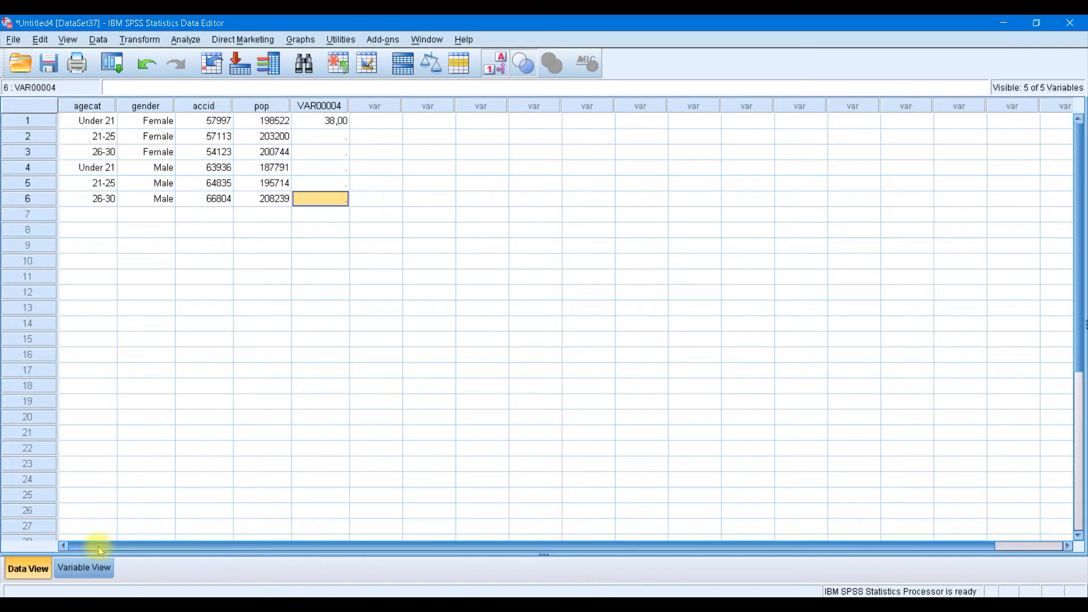
pyautogui.click(82, 569)
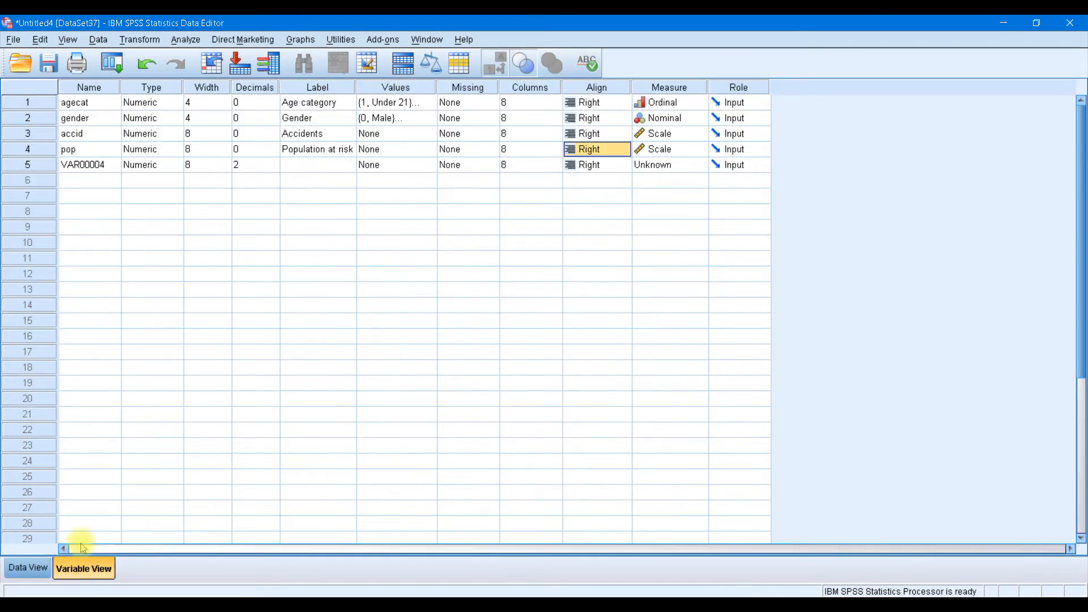
pyautogui.click(102, 87)
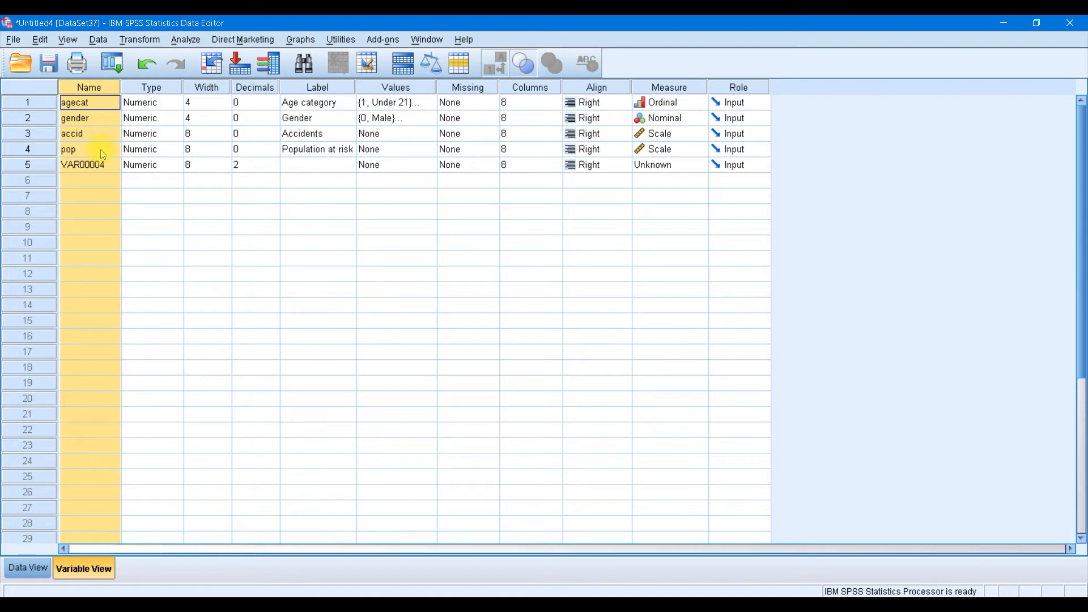
pyautogui.click(96, 117)
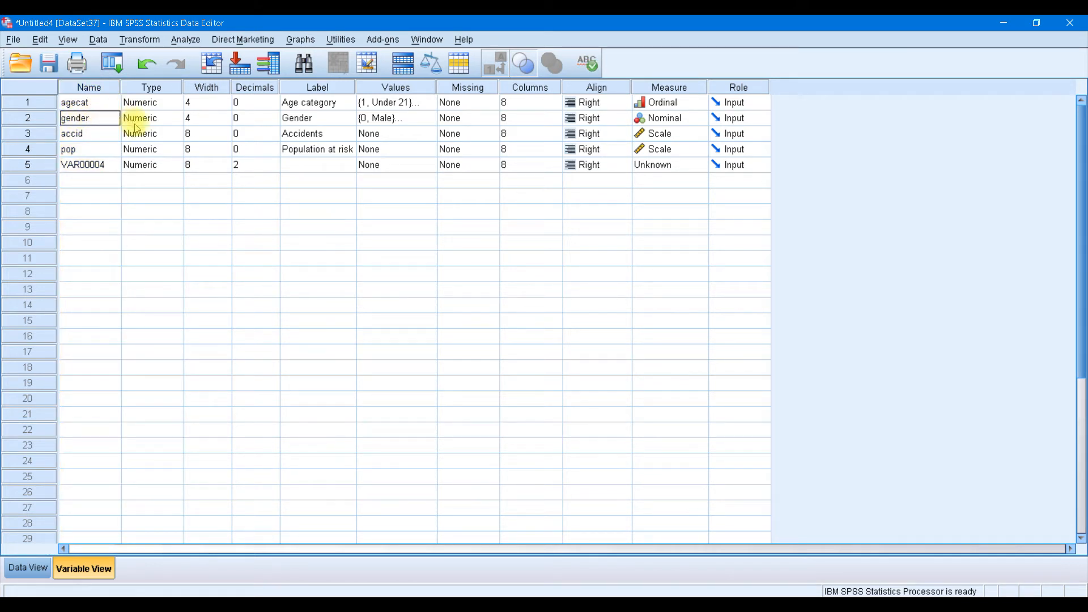
pyautogui.click(168, 105)
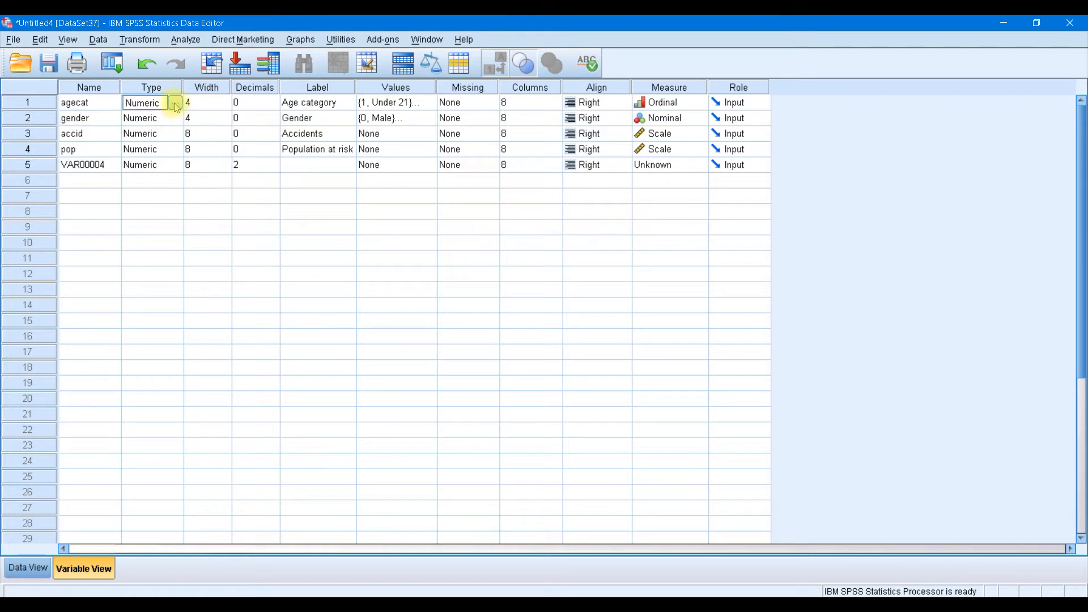
pyautogui.click(177, 103)
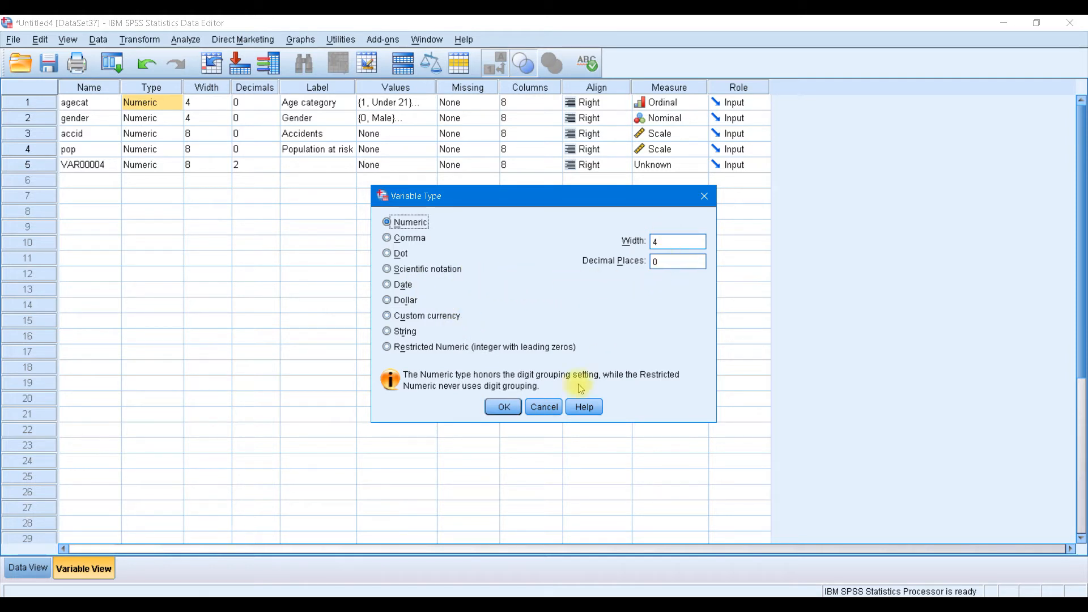
pyautogui.click(546, 408)
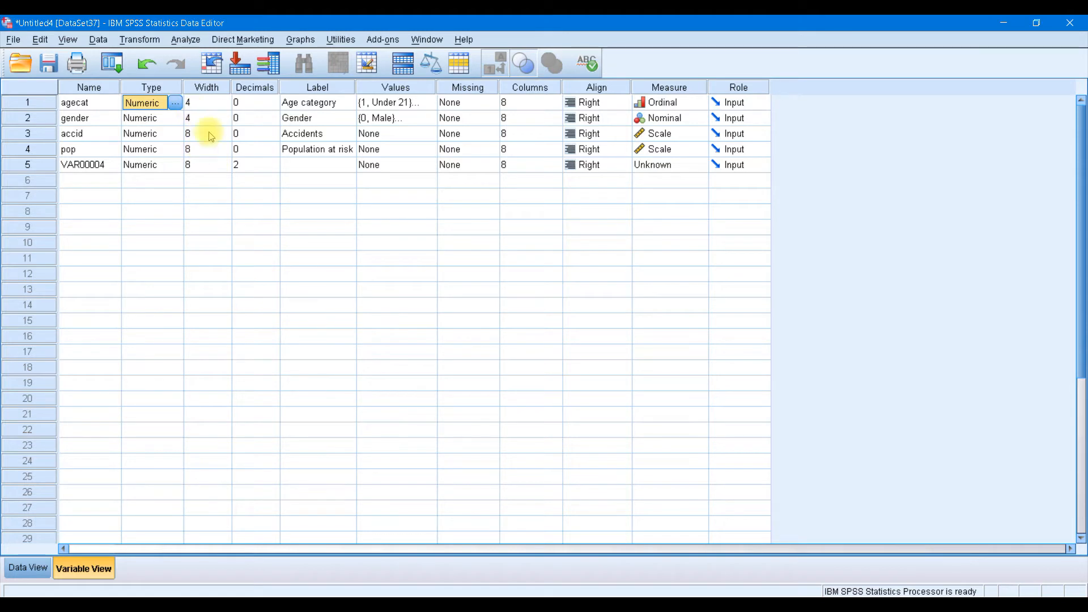
pyautogui.click(201, 159)
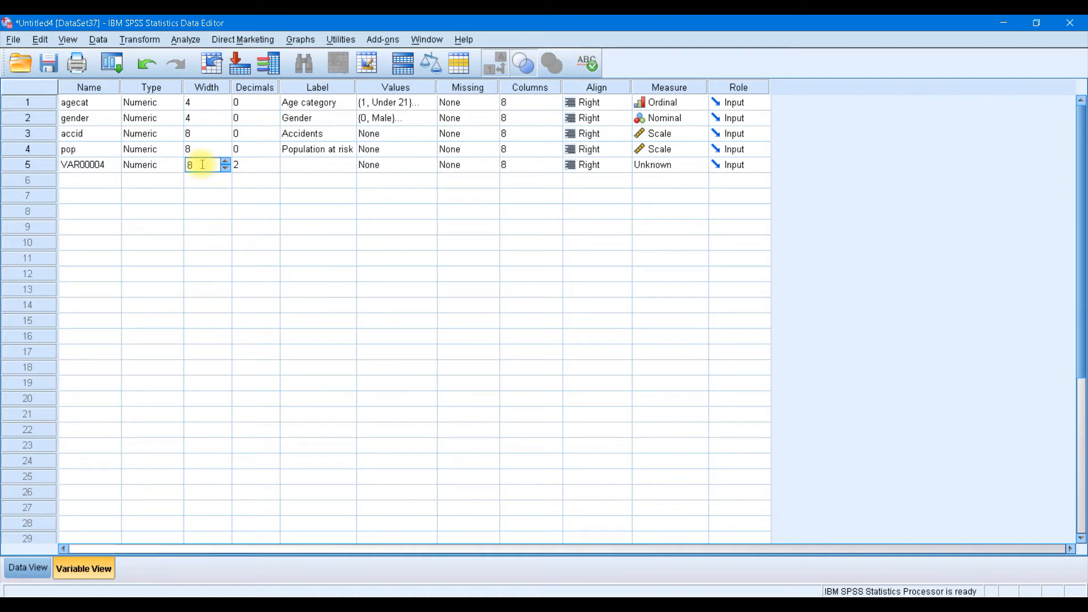
# Keep VAR00004 at width 8 with 2 decimals, then open agecat's value labels (Under 21, 21-25, 26-30)
pyautogui.click(252, 164)
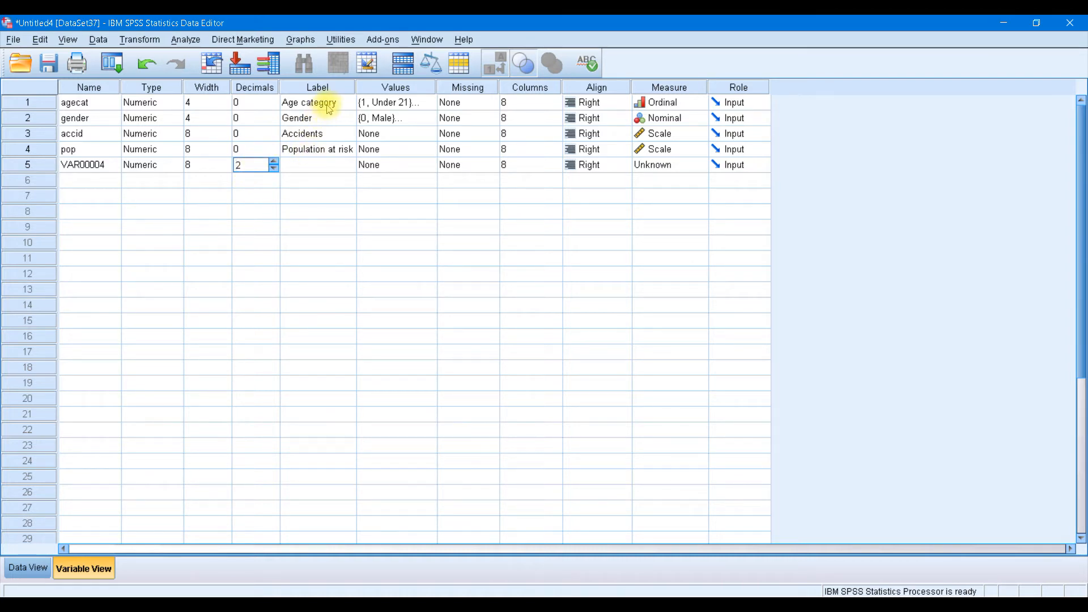
pyautogui.click(326, 103)
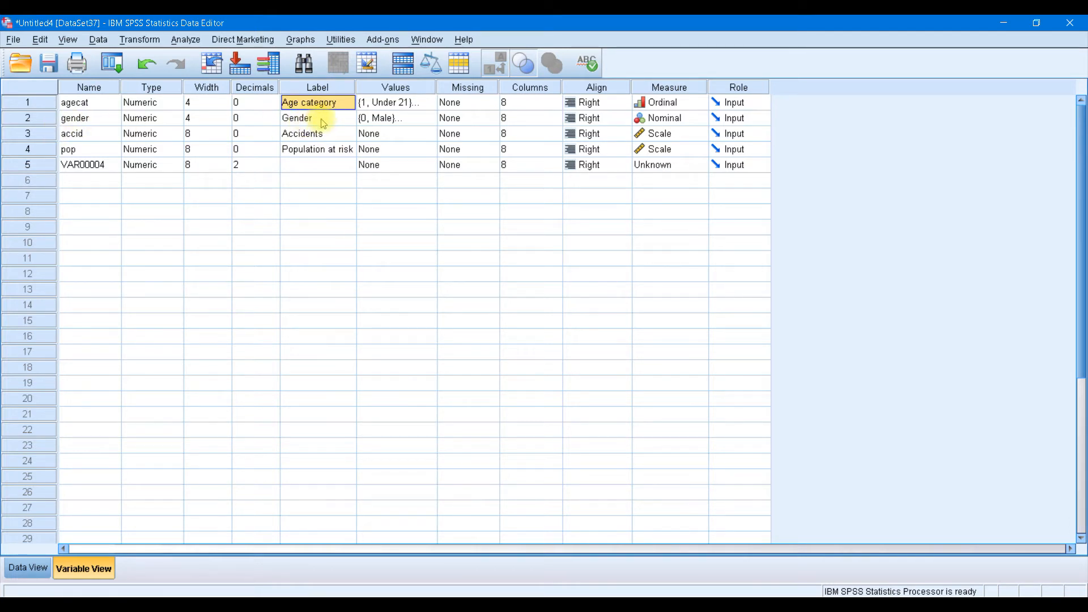
pyautogui.click(403, 104)
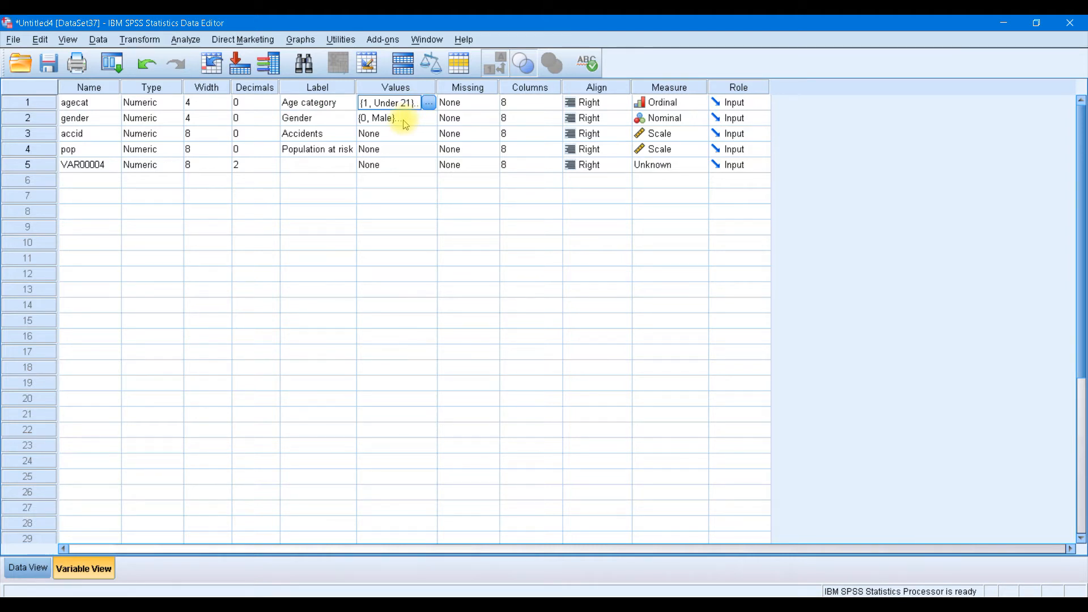
pyautogui.click(429, 102)
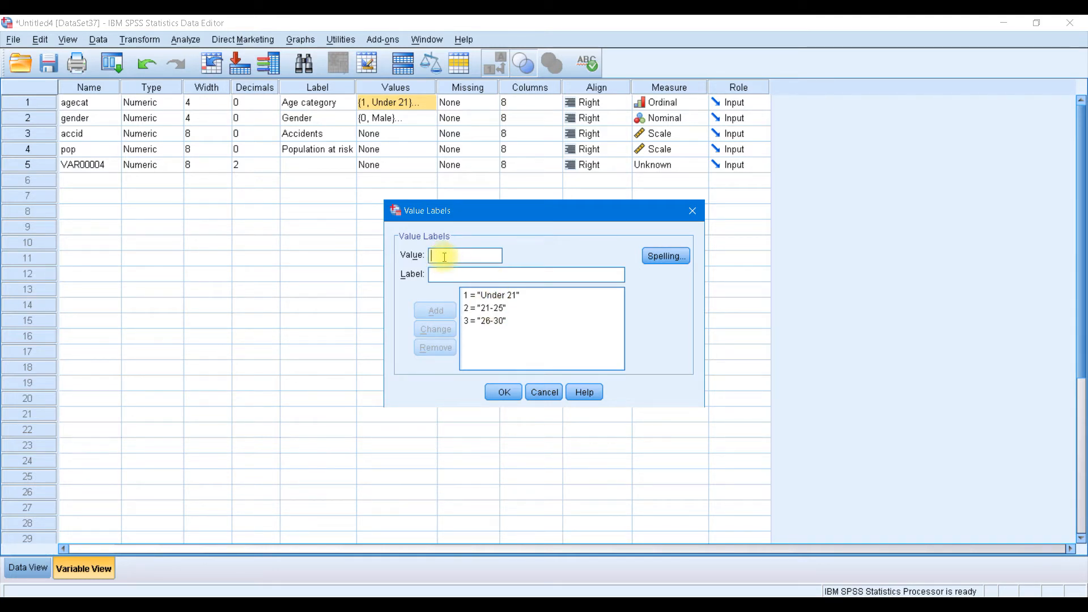
# Enter label 31-40, then edit code 3's label from 26-30 to 26-301 and apply it
pyautogui.press('Tab')
pyautogui.write('31-40')
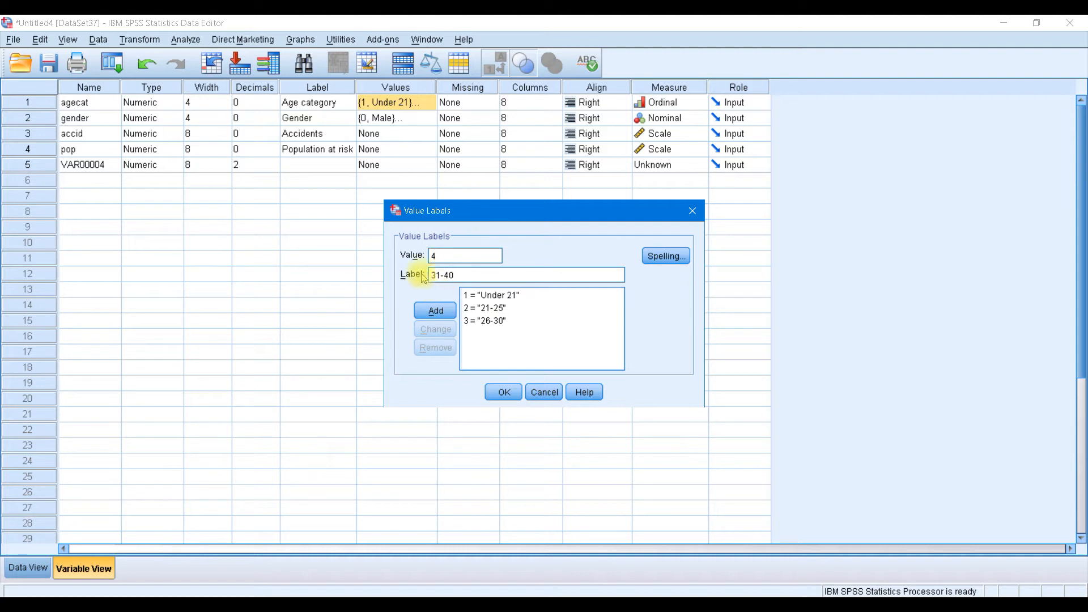
pyautogui.click(491, 320)
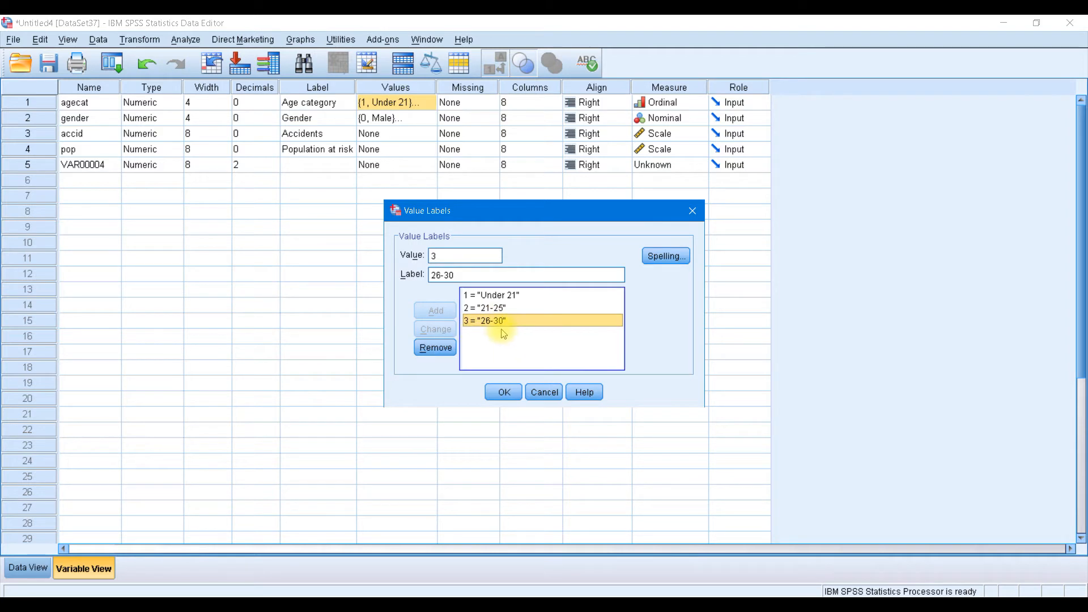
pyautogui.click(460, 274)
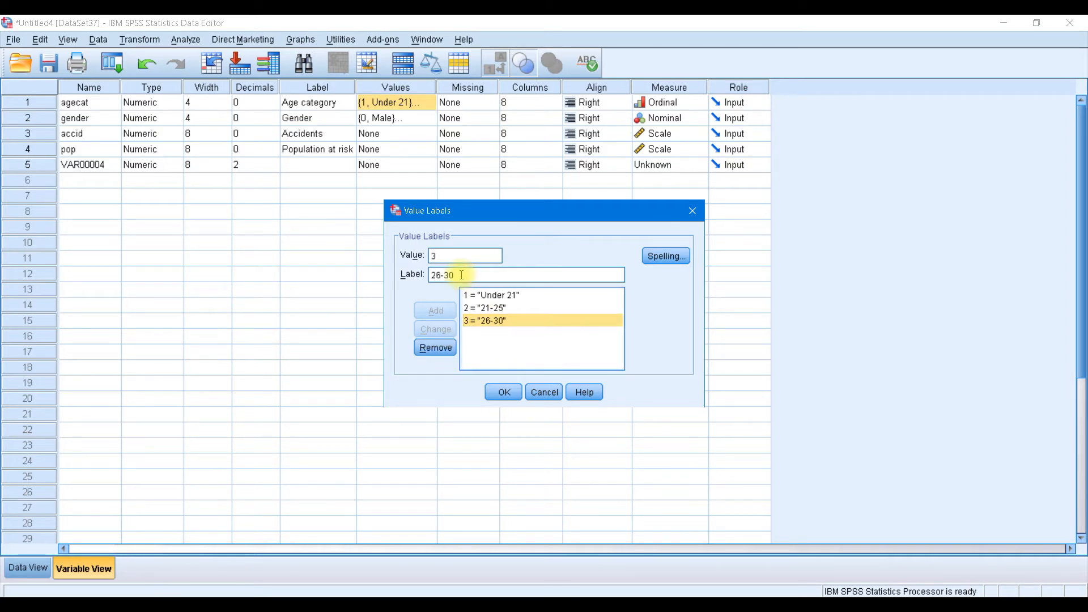
pyautogui.write('1')
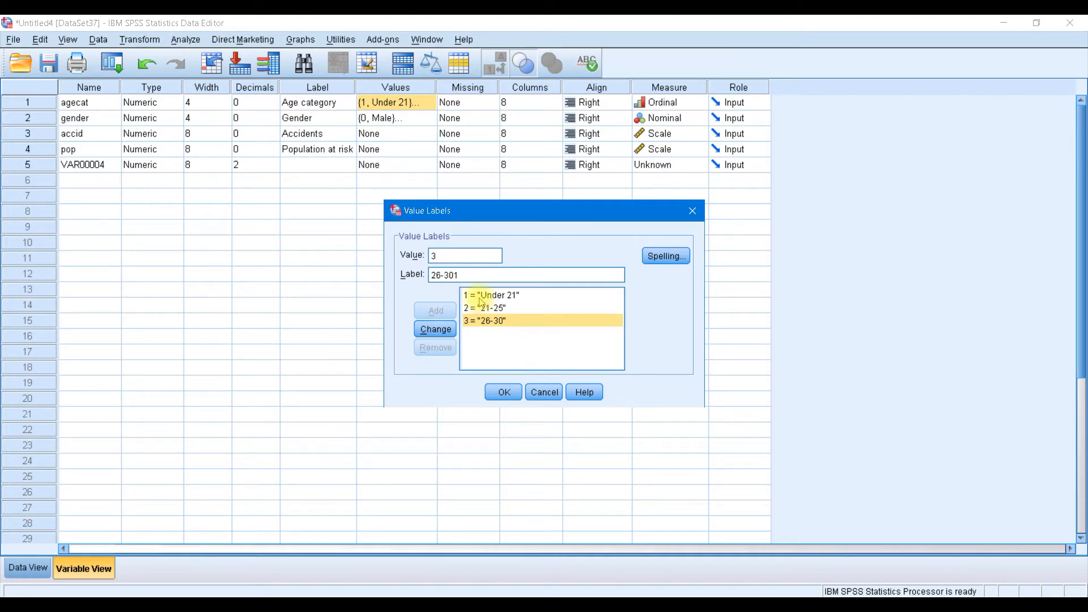
pyautogui.click(454, 331)
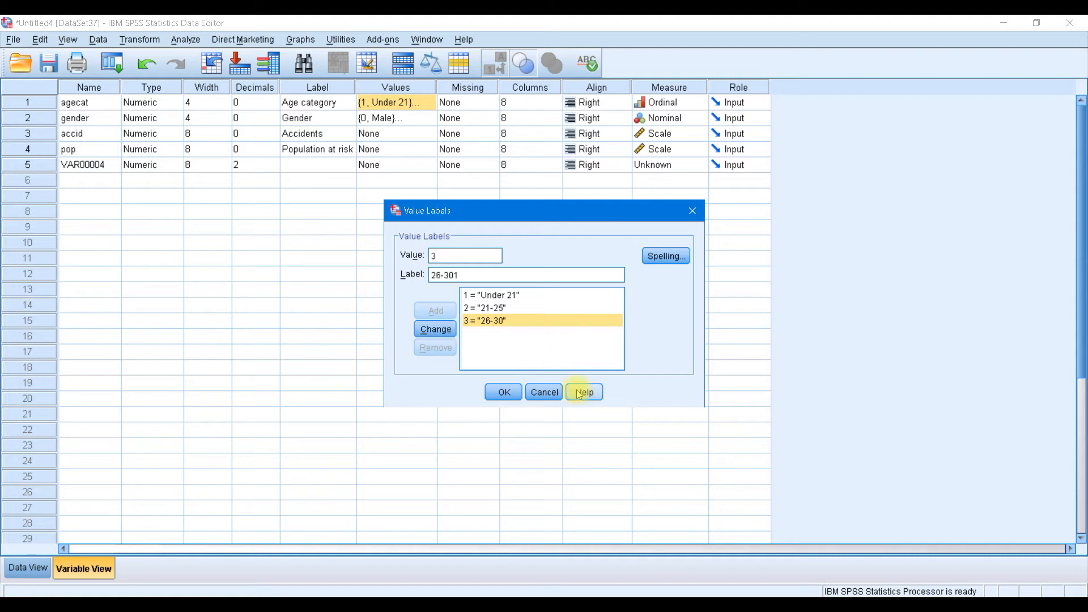
pyautogui.click(542, 395)
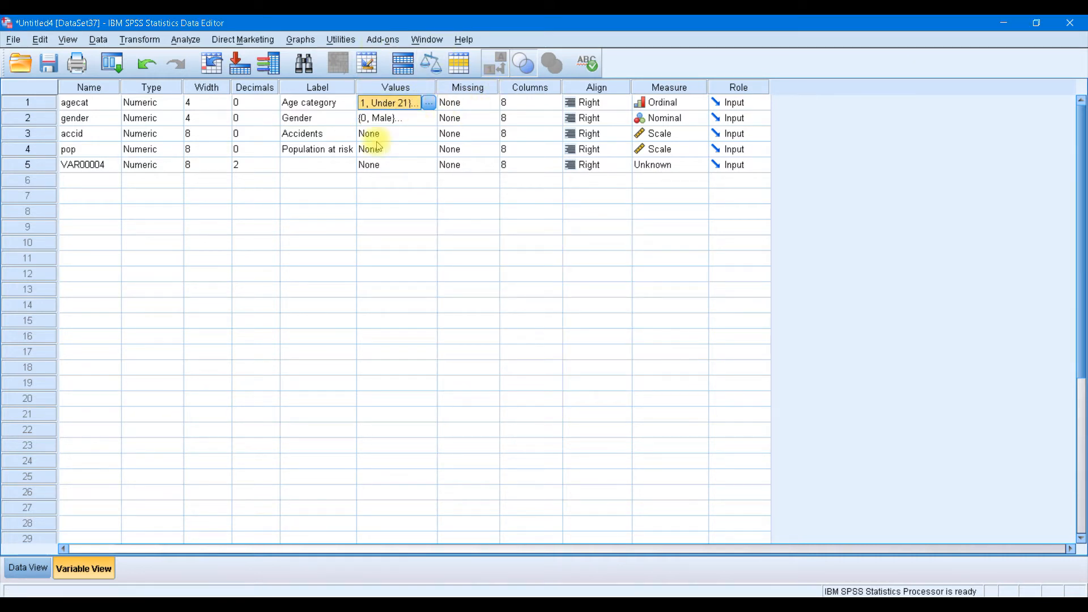
pyautogui.click(11, 572)
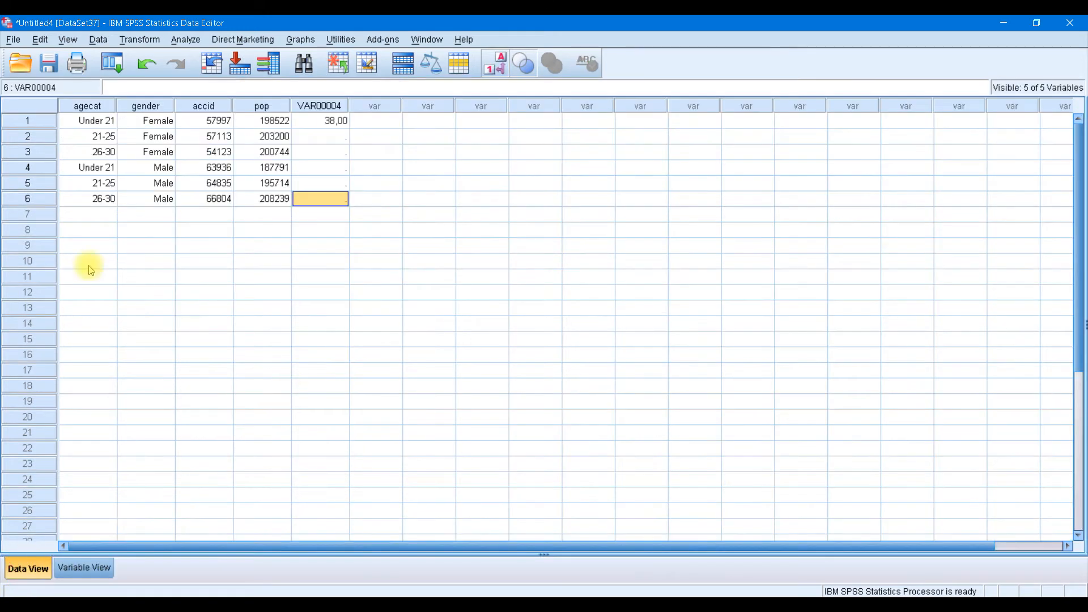
pyautogui.doubleClick(107, 199)
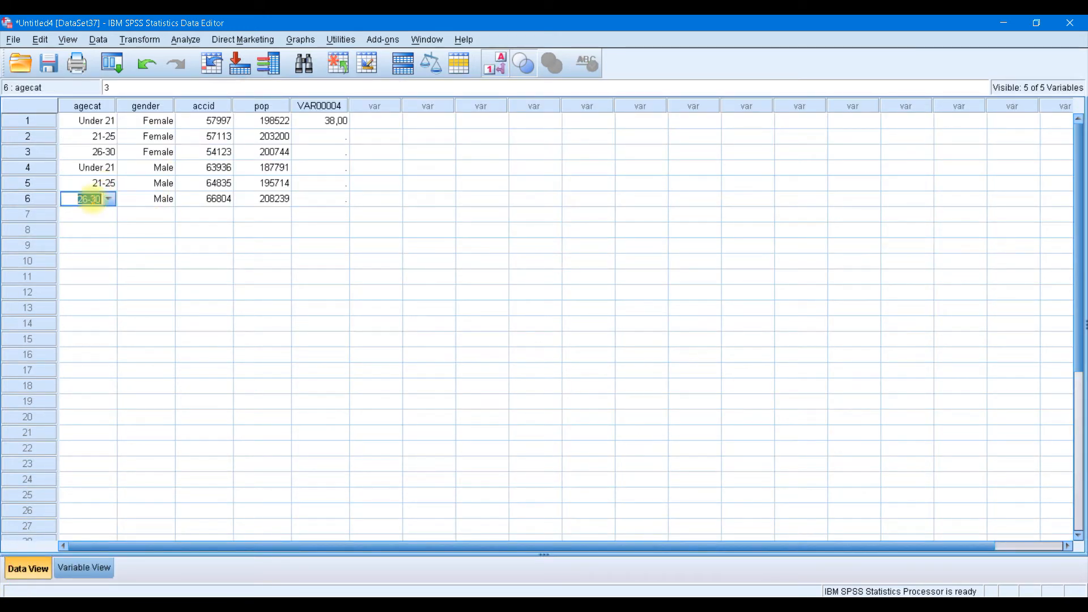
pyautogui.click(109, 199)
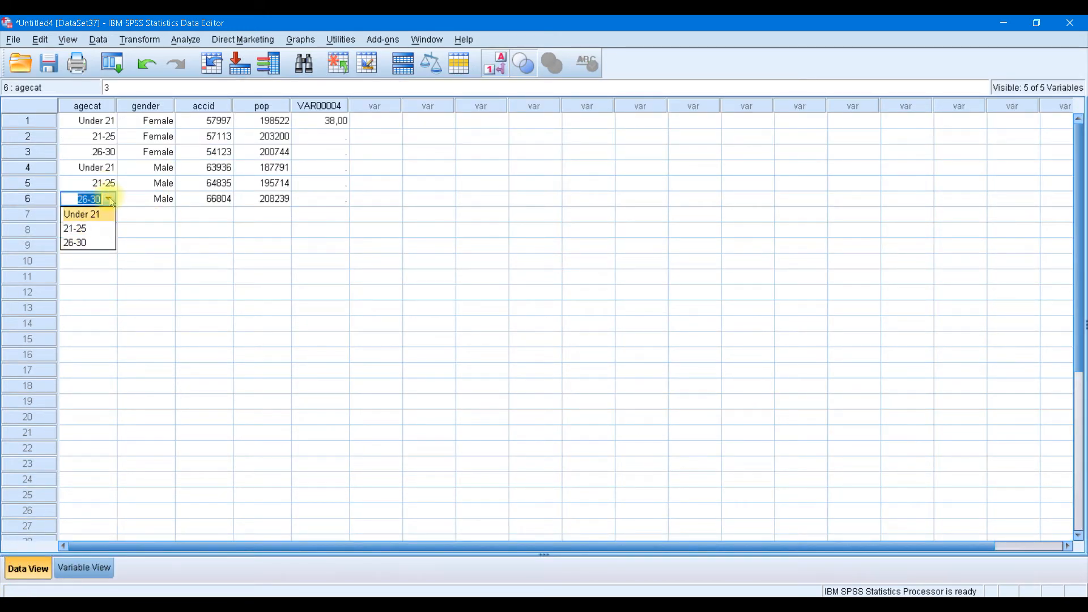
pyautogui.click(109, 199)
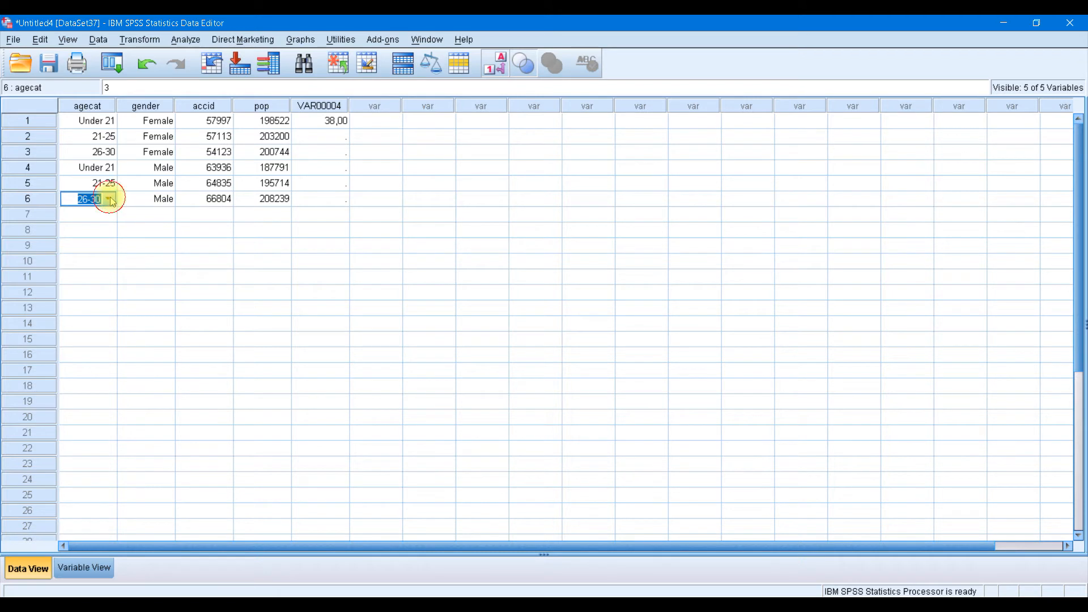
pyautogui.click(83, 569)
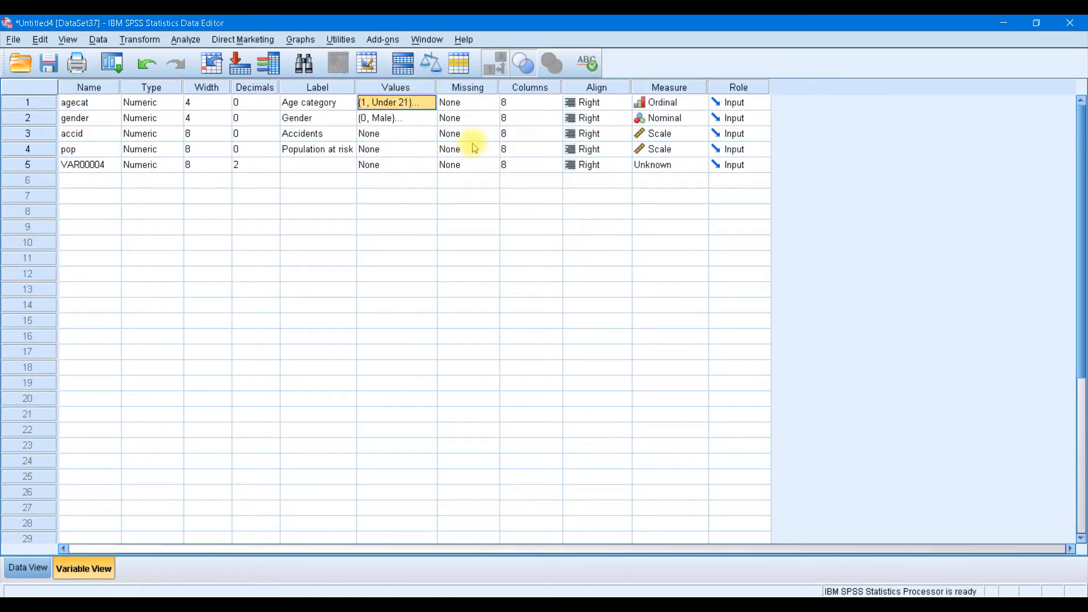
pyautogui.click(478, 104)
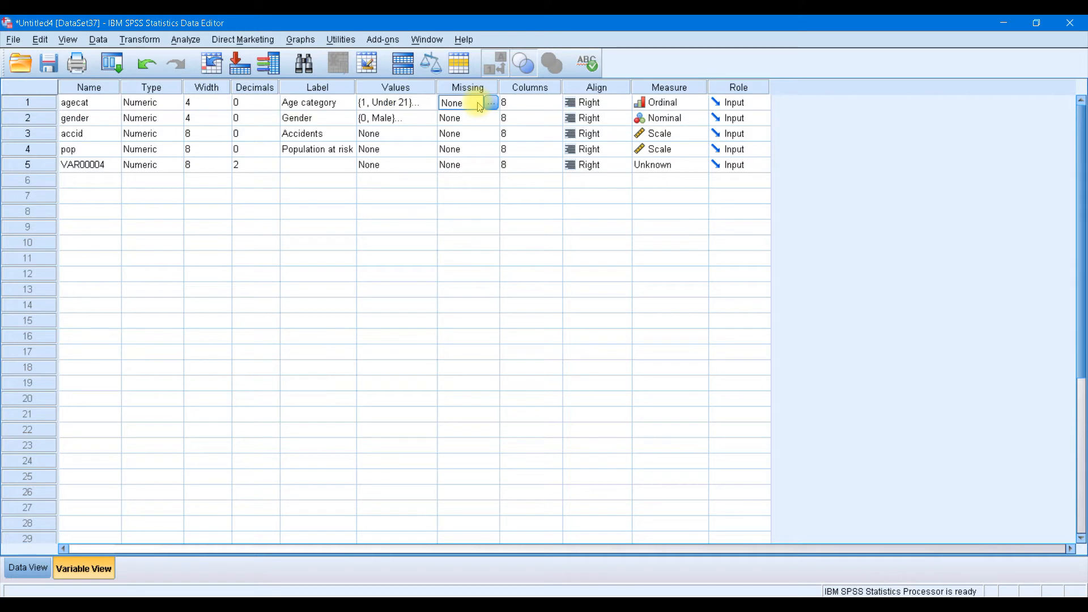
pyautogui.click(489, 102)
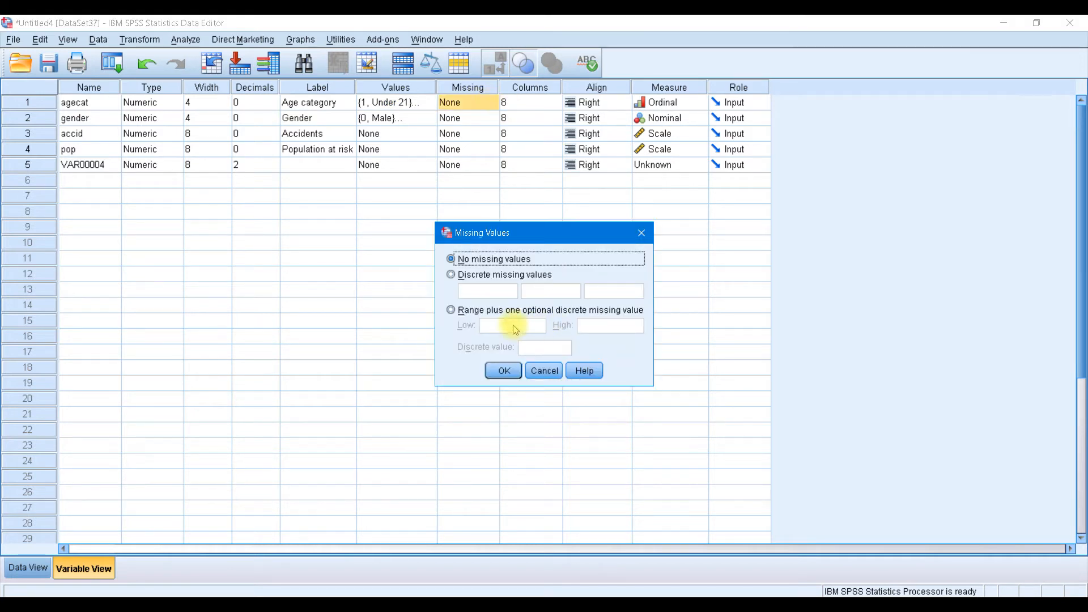
pyautogui.click(453, 277)
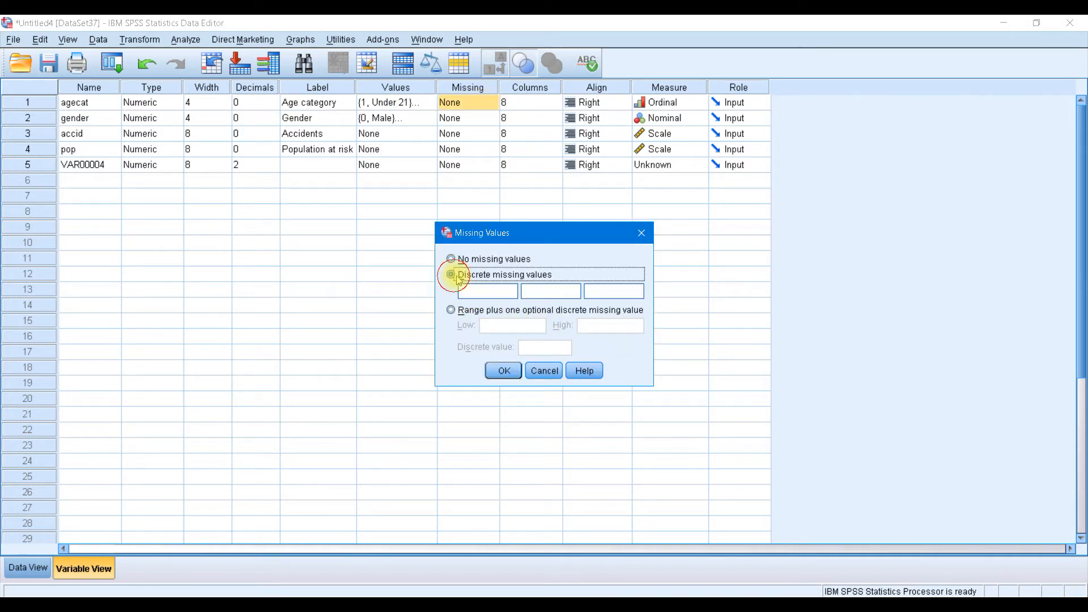
pyautogui.click(485, 291)
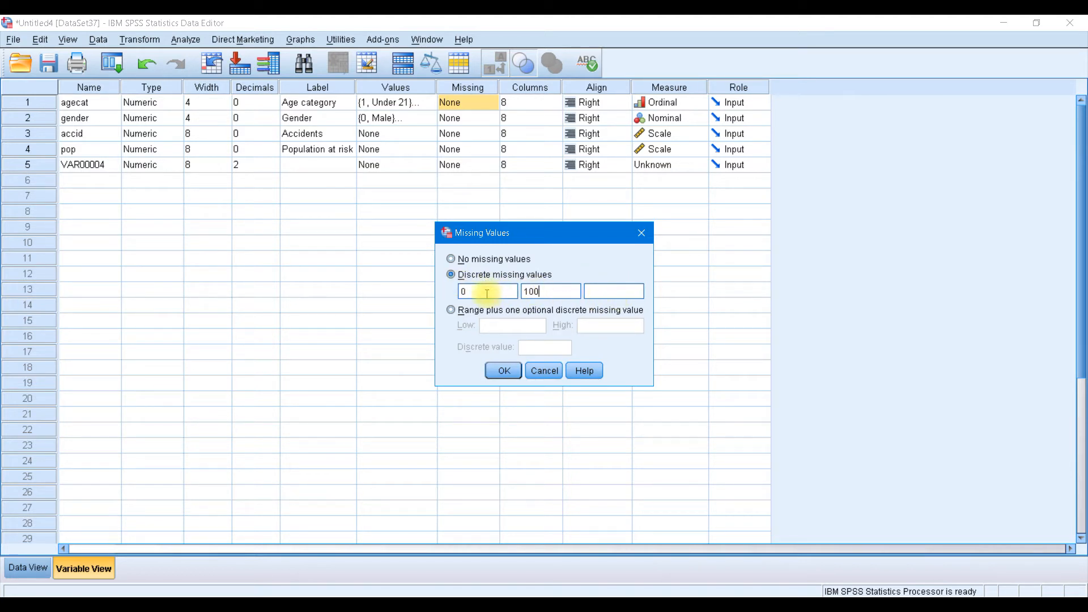
pyautogui.click(451, 310)
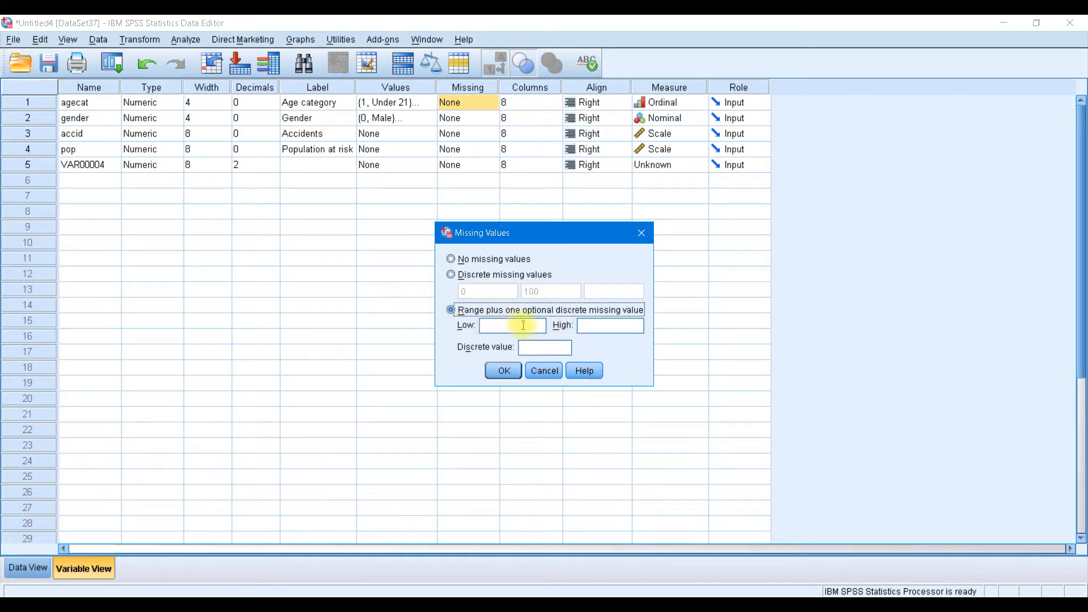
pyautogui.click(504, 325)
pyautogui.write('1')
pyautogui.click(590, 328)
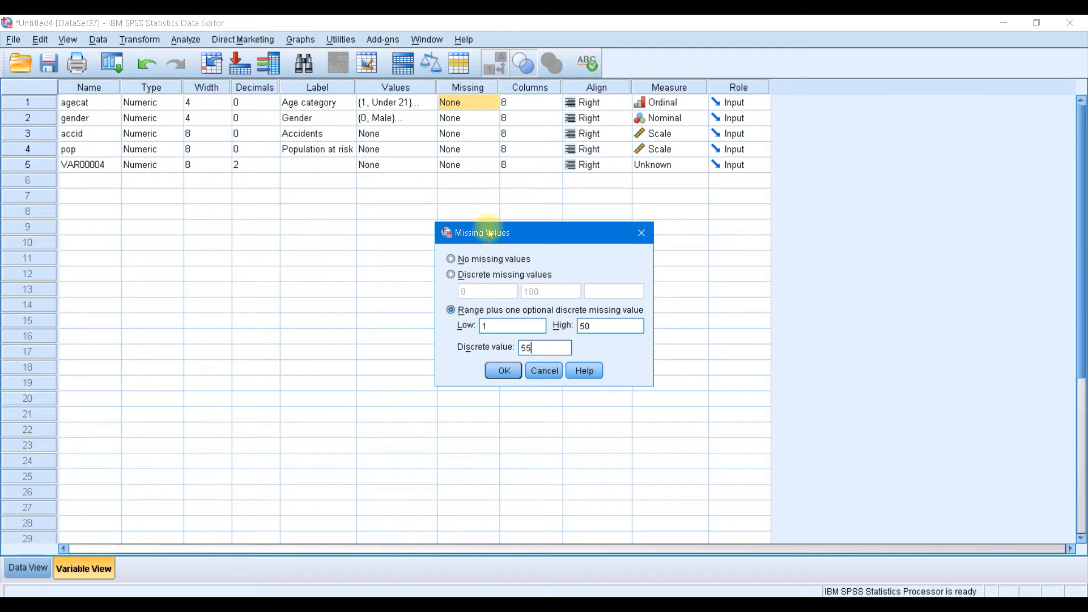
pyautogui.click(543, 377)
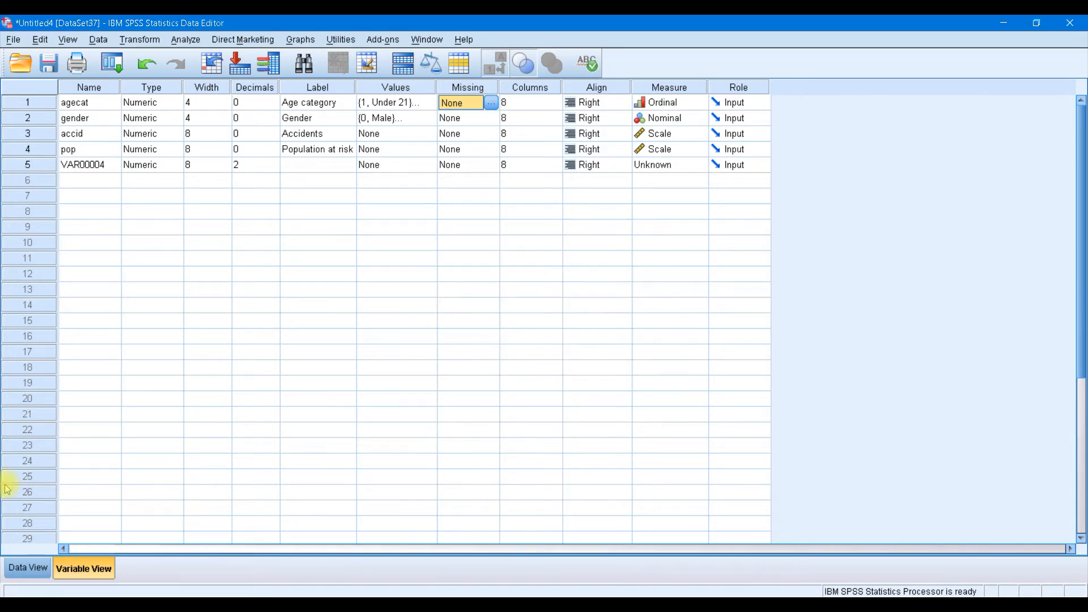
pyautogui.click(27, 567)
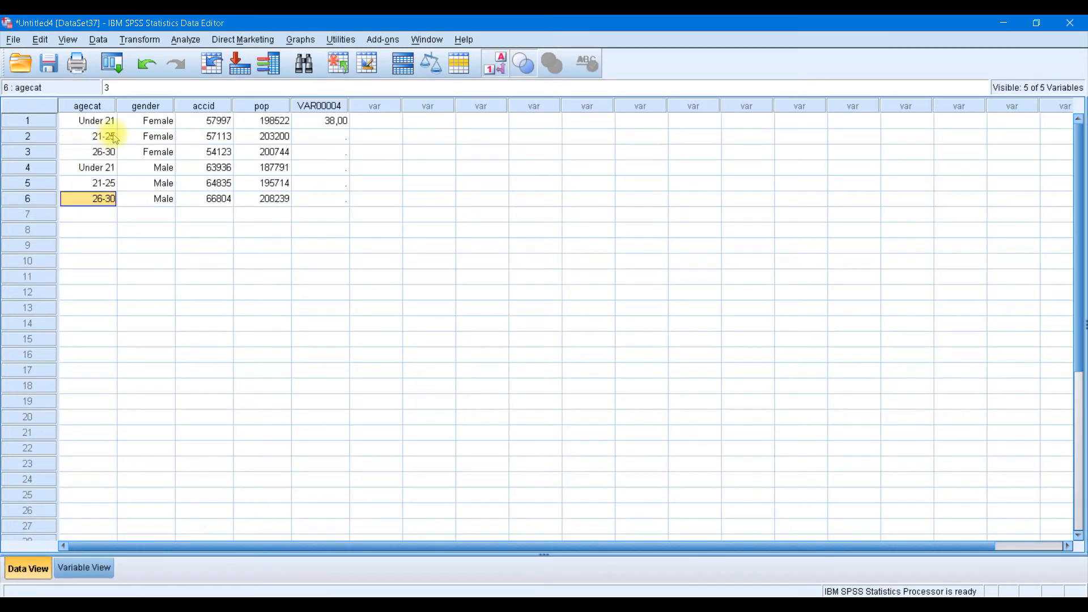
pyautogui.click(82, 121)
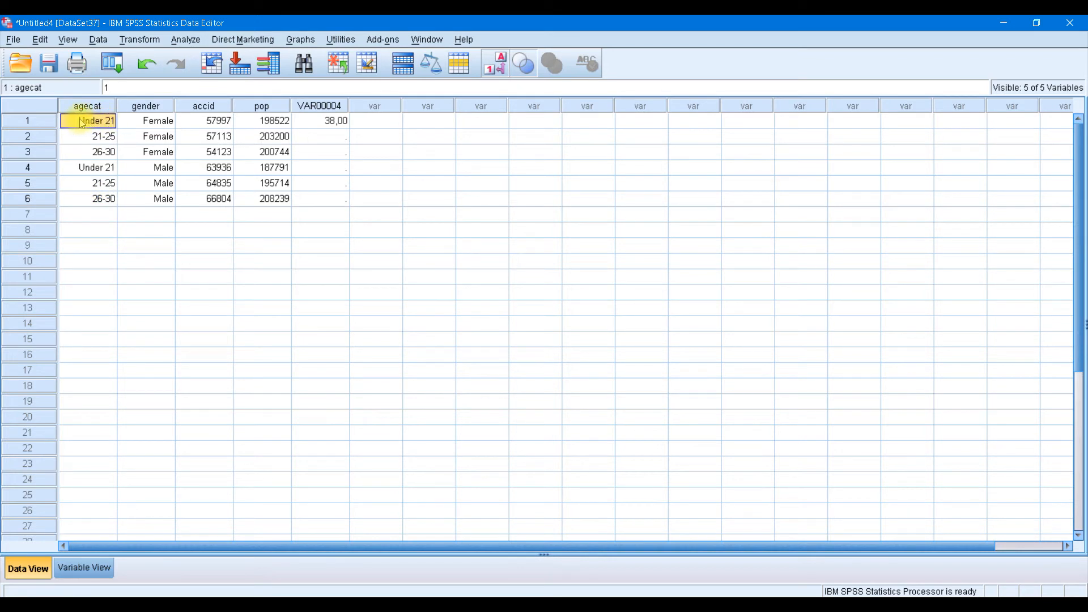
pyautogui.click(47, 142)
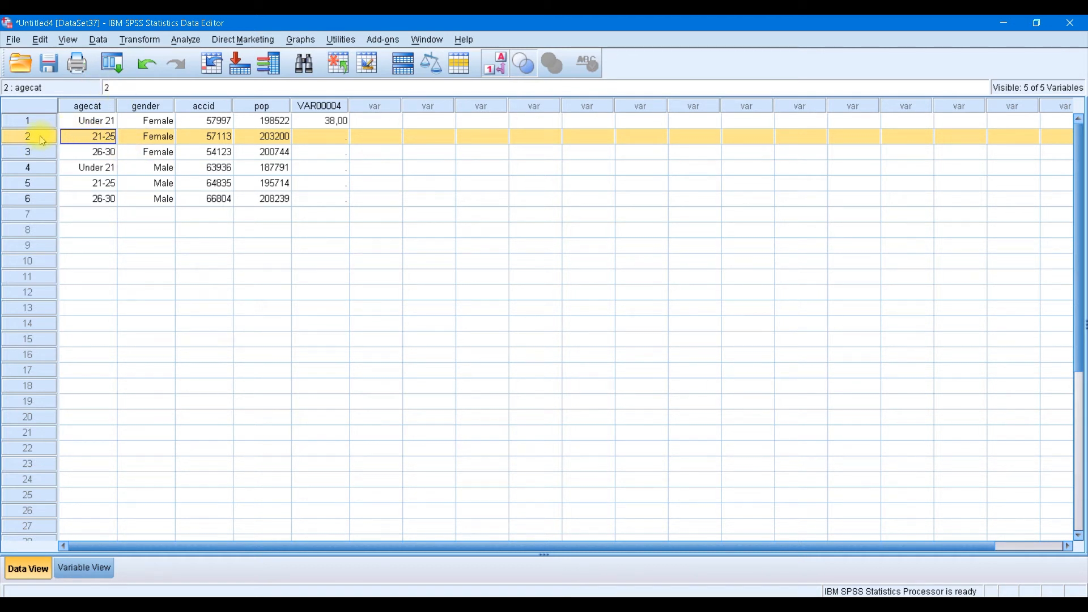
pyautogui.click(43, 183)
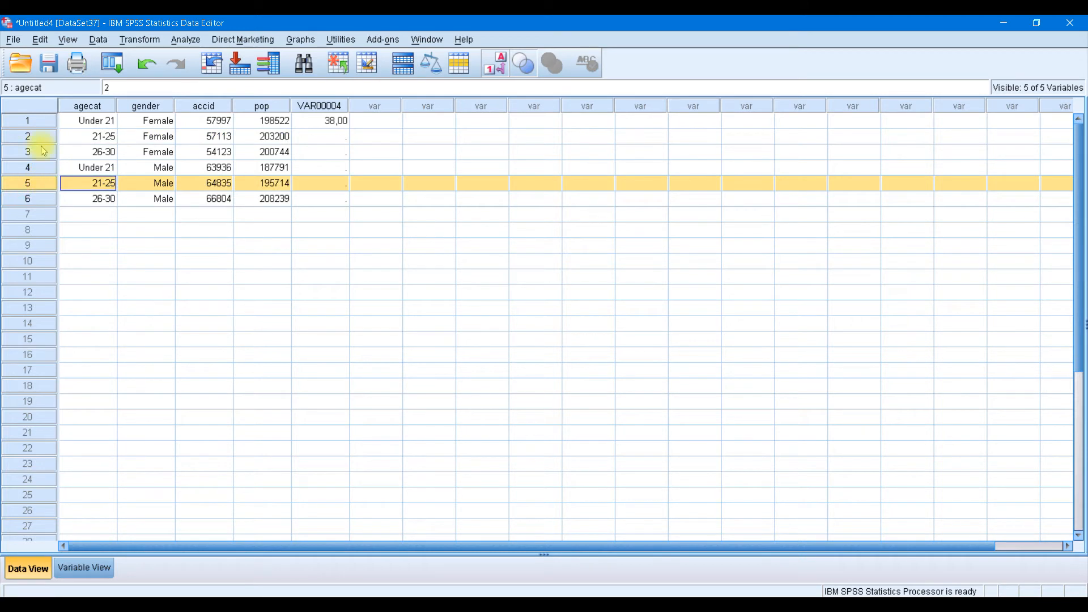
pyautogui.click(42, 137)
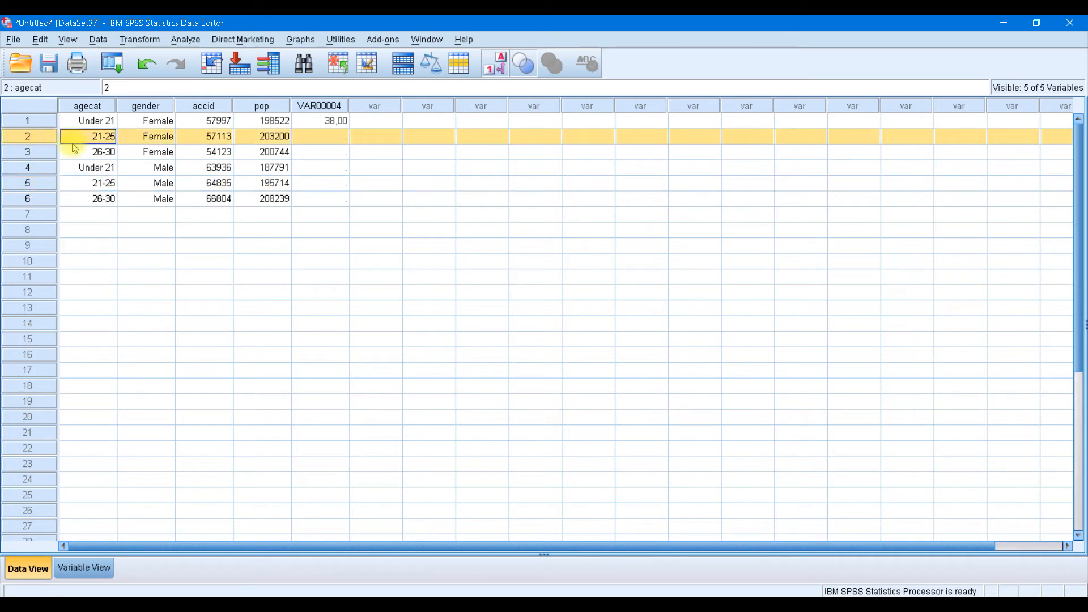
pyautogui.click(44, 185)
pyautogui.click(44, 136)
pyautogui.click(43, 183)
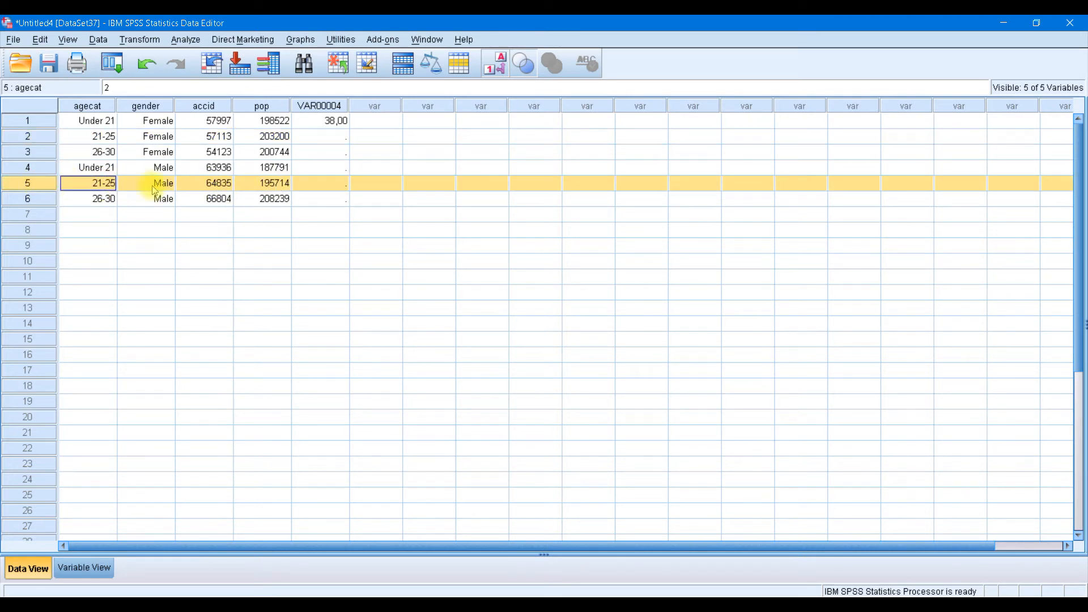
pyautogui.click(86, 567)
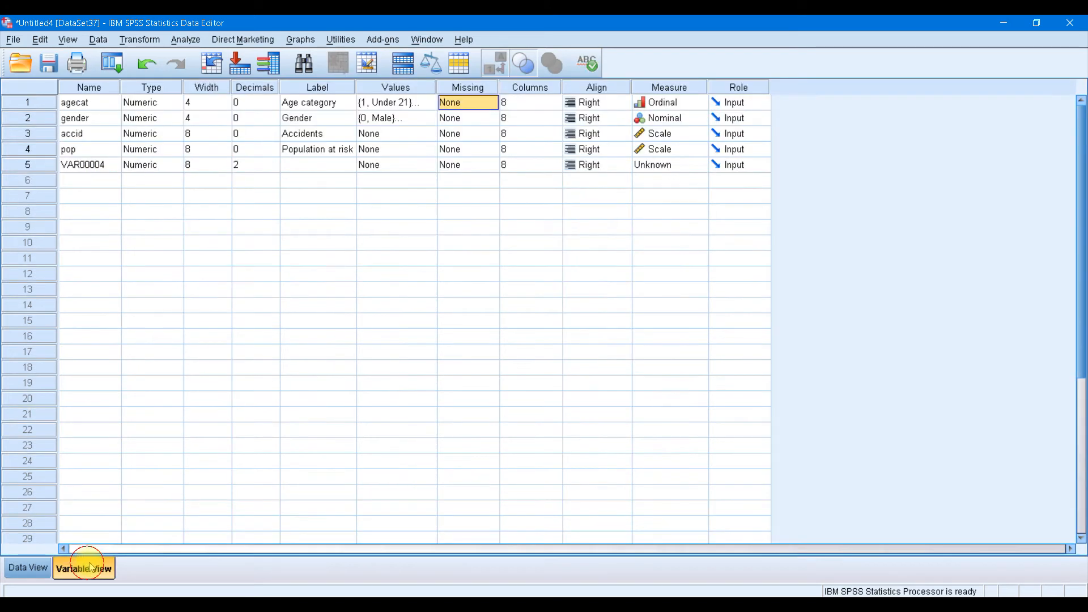
# Drag the pop column wider in Data View so its width becomes 21, then return to Variable View
pyautogui.click(534, 103)
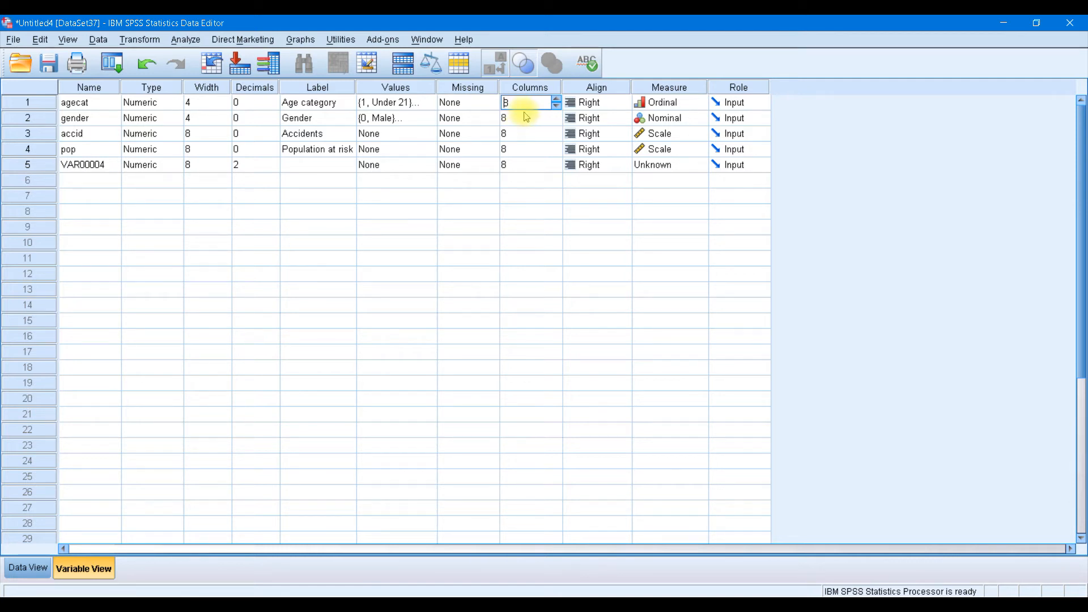
pyautogui.click(30, 570)
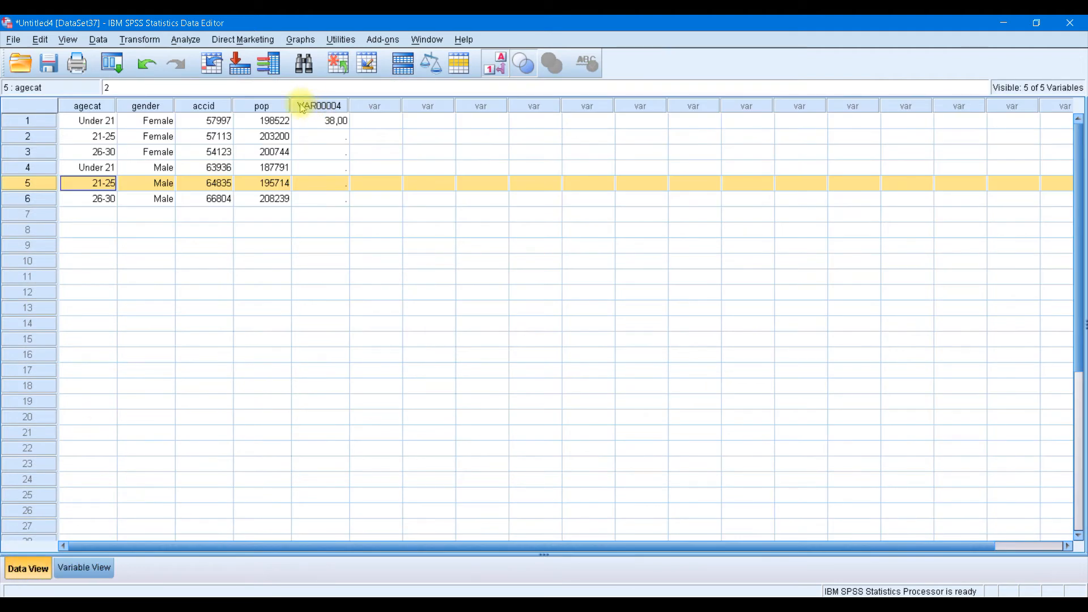
pyautogui.moveTo(286, 103); pyautogui.dragTo(374, 102)
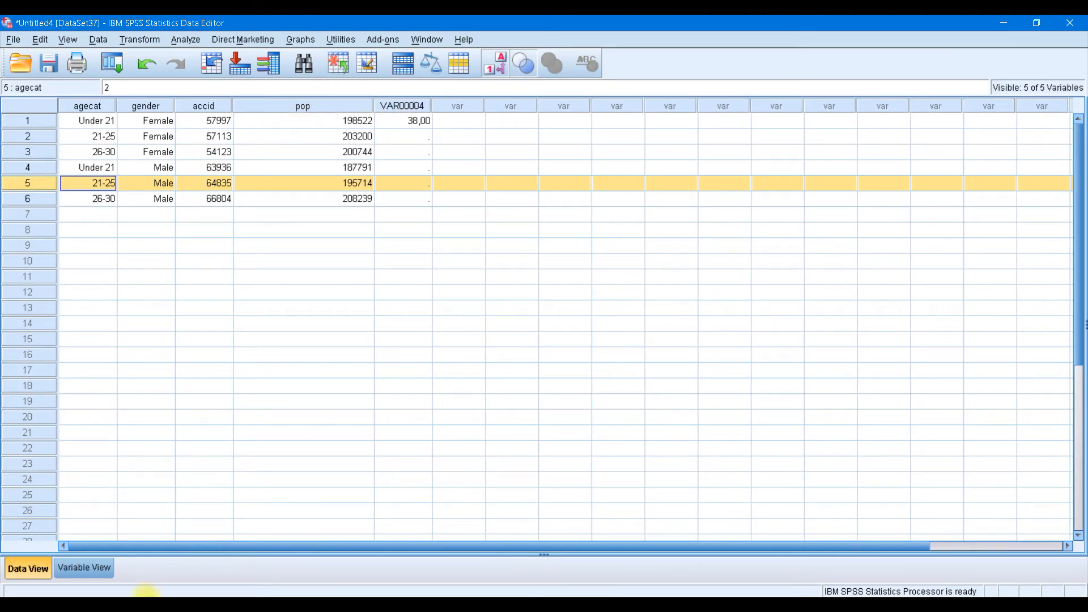
pyautogui.click(84, 568)
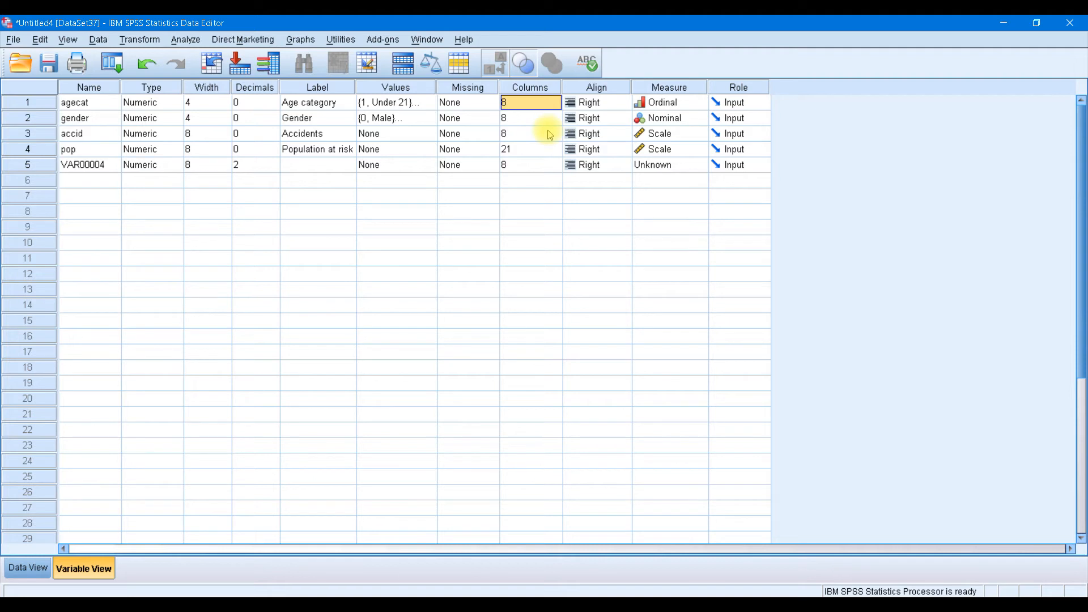
# Set agecat's measurement level to Ordinal and its role to Input
pyautogui.click(605, 106)
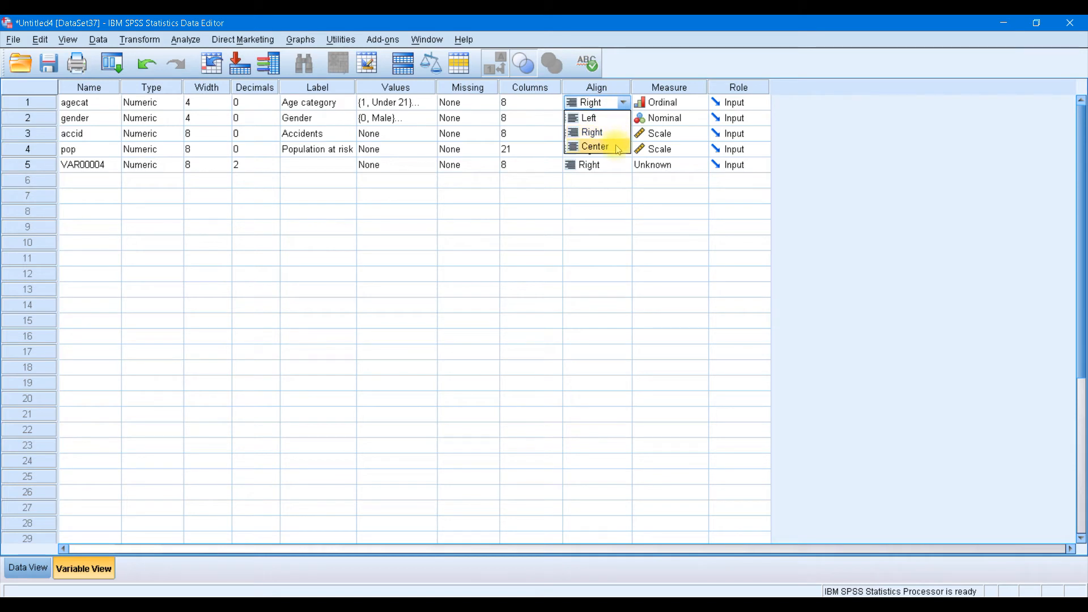
pyautogui.click(678, 105)
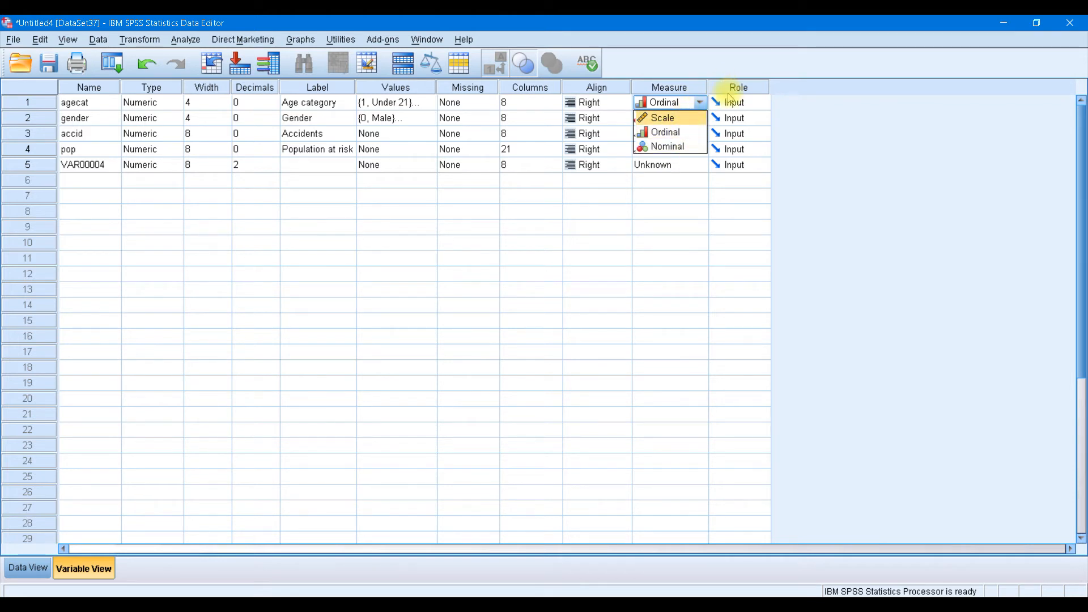
pyautogui.click(747, 103)
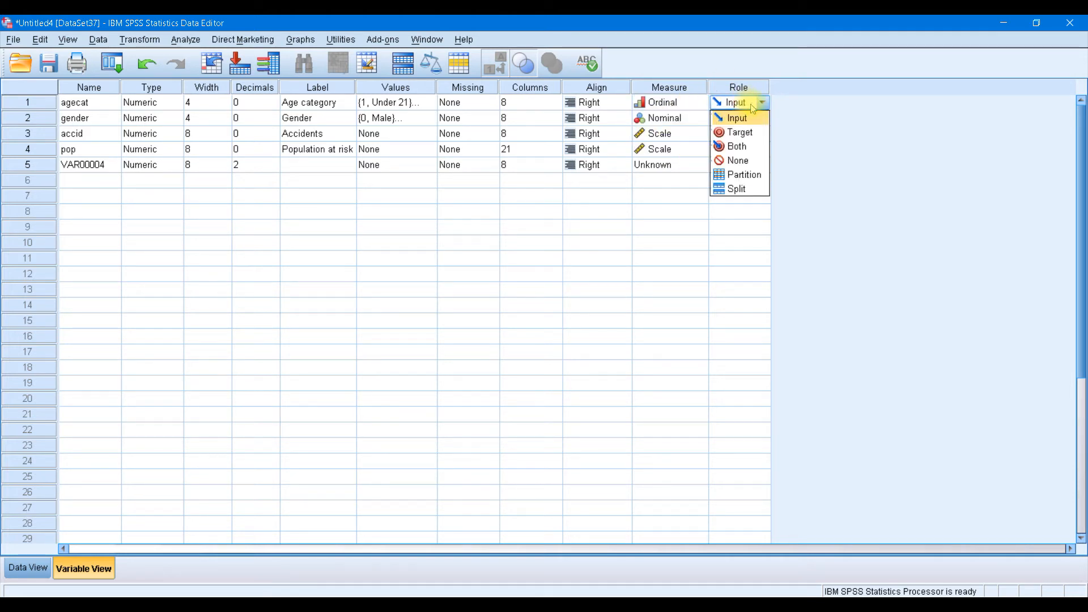
pyautogui.click(748, 119)
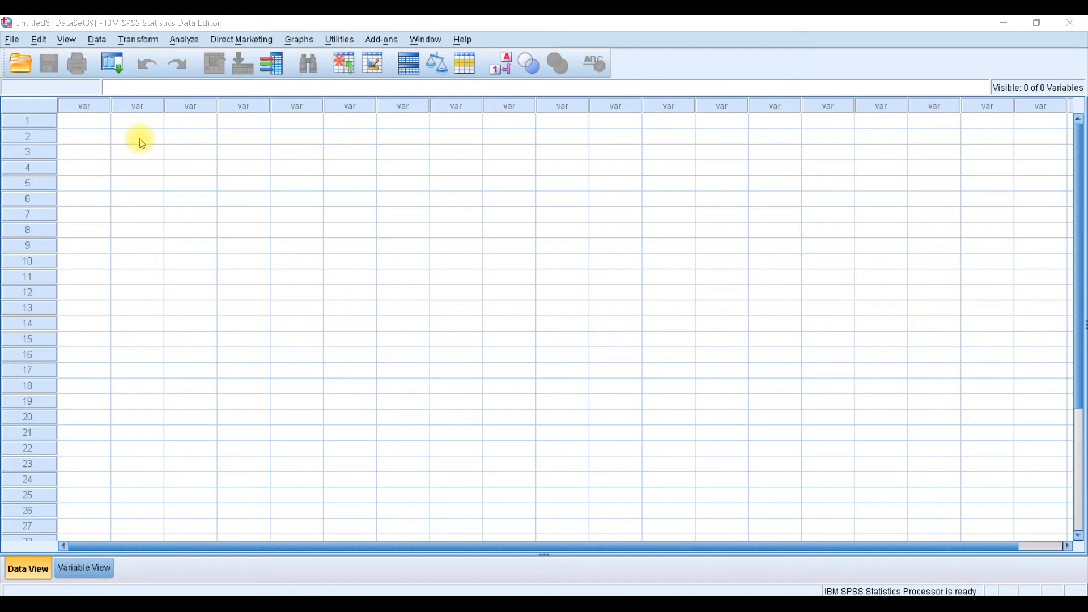
# Open SampleData.xlsx from SampleFolder as an Excel file and show its worksheet list
pyautogui.click(12, 40)
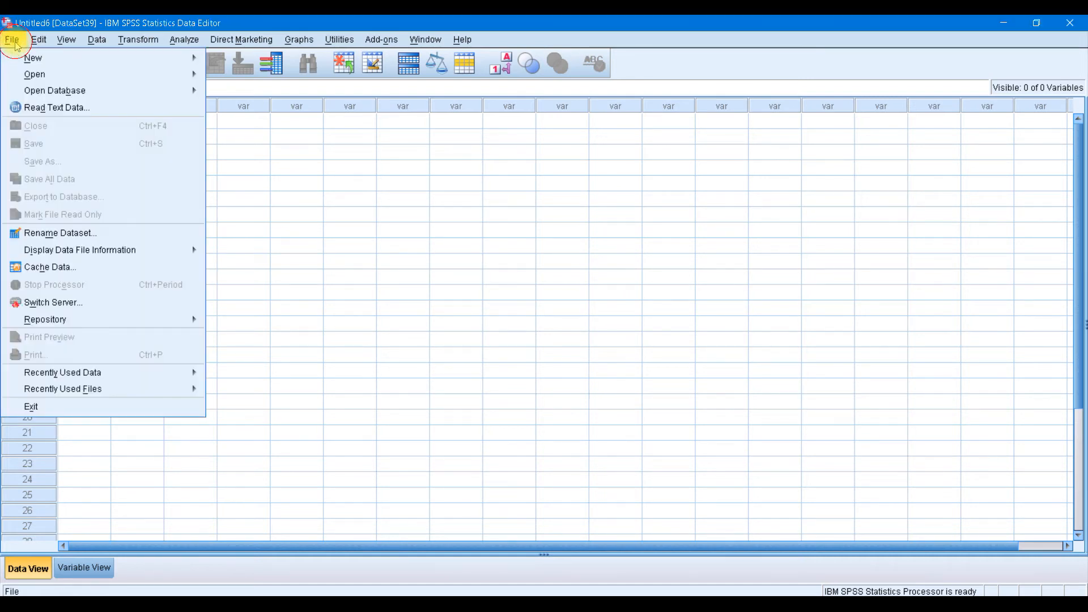
pyautogui.moveTo(64, 78)
pyautogui.click(269, 78)
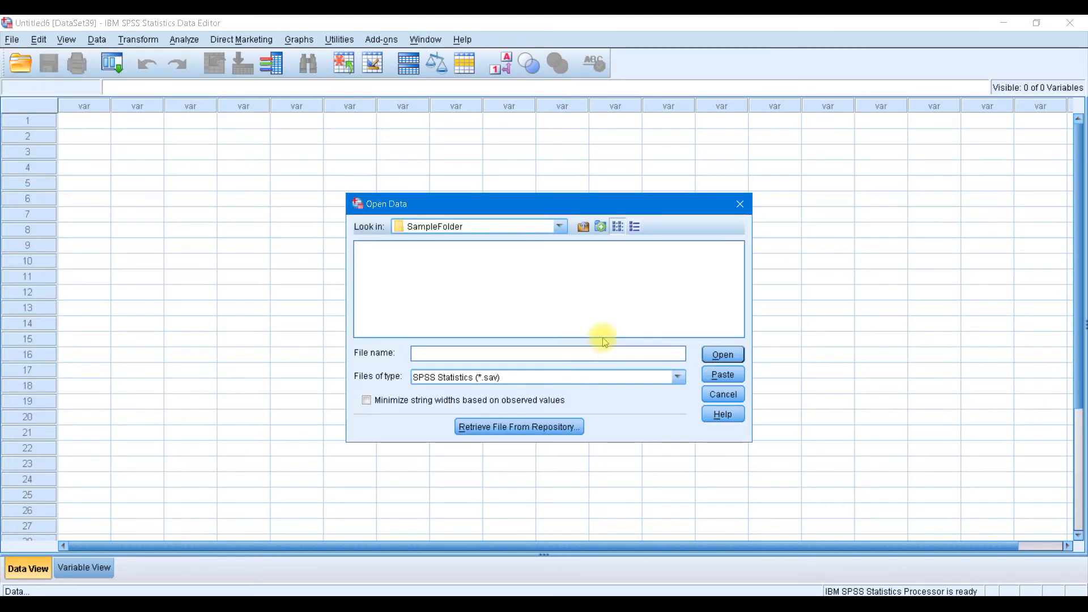
pyautogui.click(681, 378)
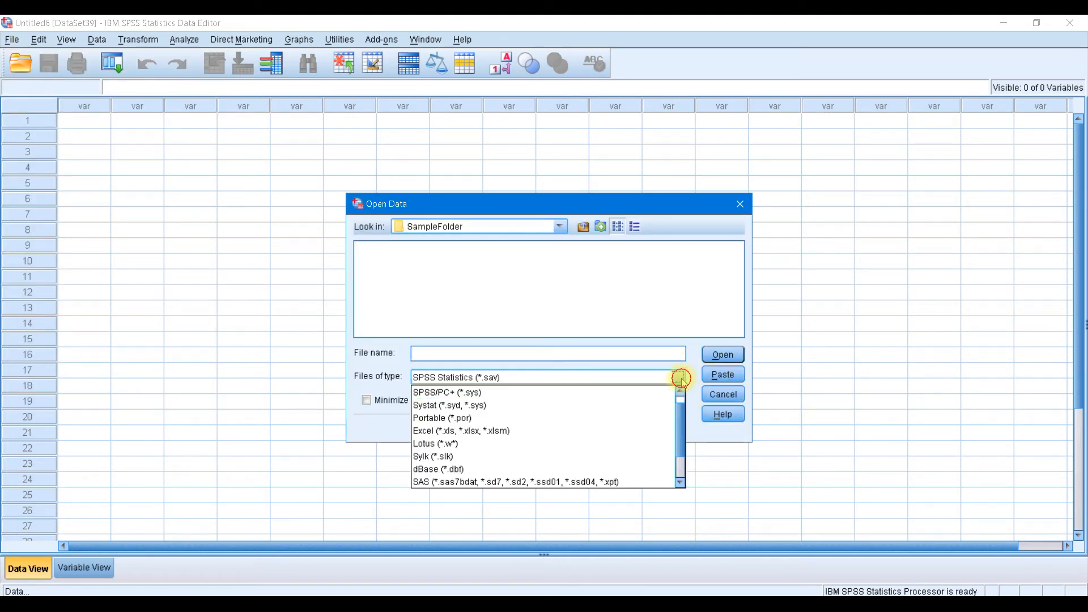
pyautogui.click(589, 432)
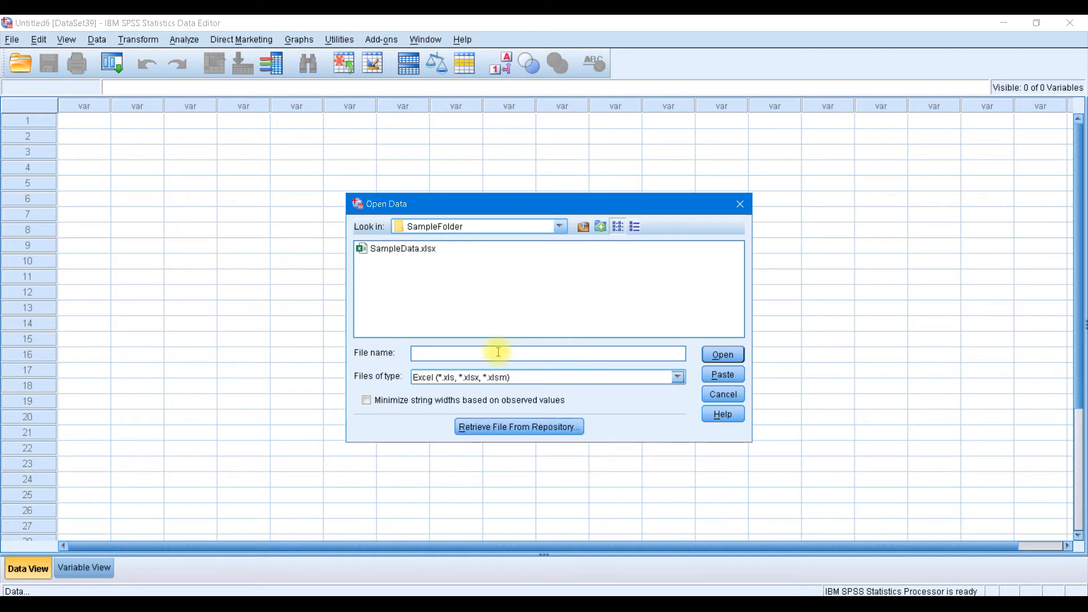
pyautogui.click(420, 250)
pyautogui.click(723, 353)
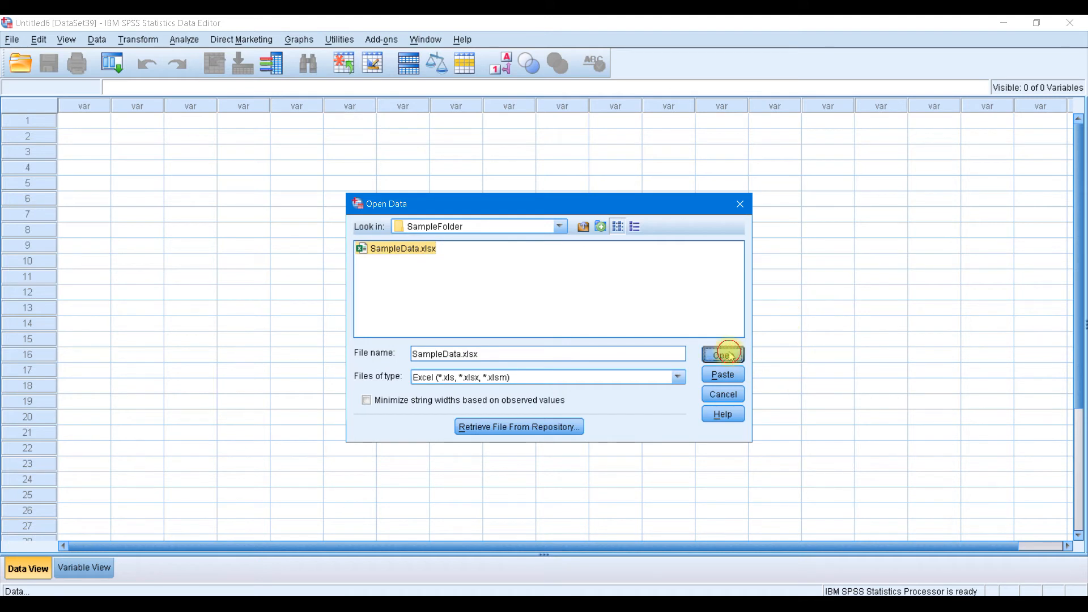
pyautogui.click(651, 305)
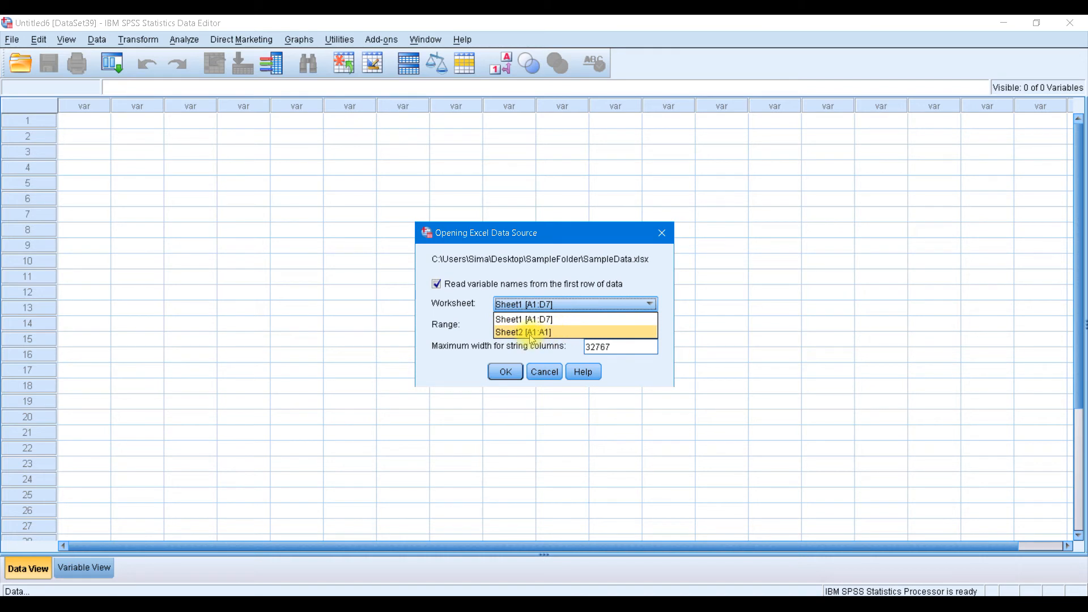
# Import worksheet Sheet1 [A1:D7] with no cell range, reading variable names from the first row
pyautogui.click(572, 320)
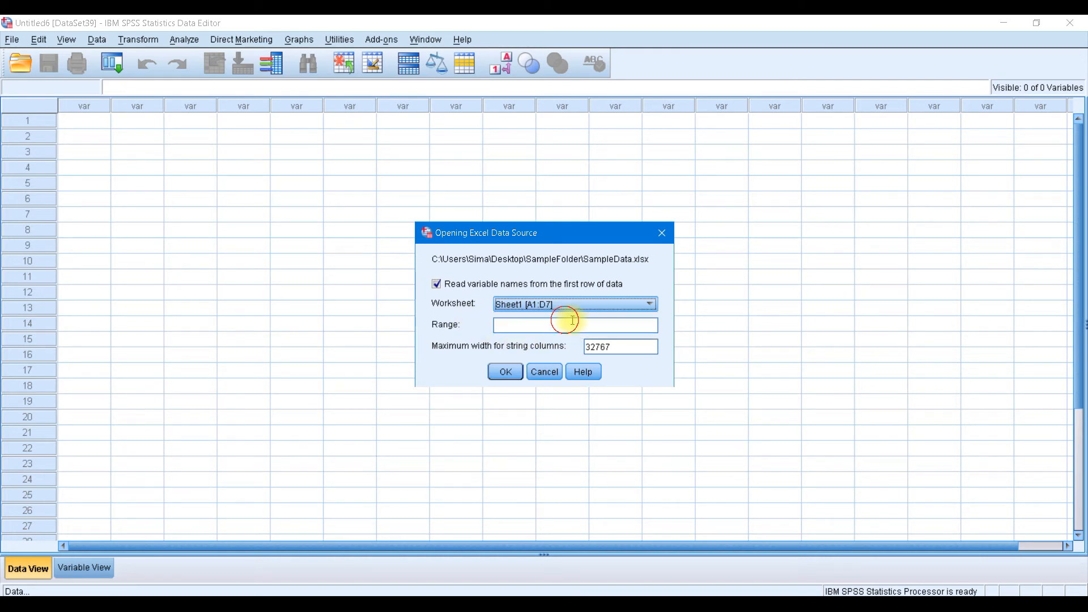
pyautogui.click(506, 325)
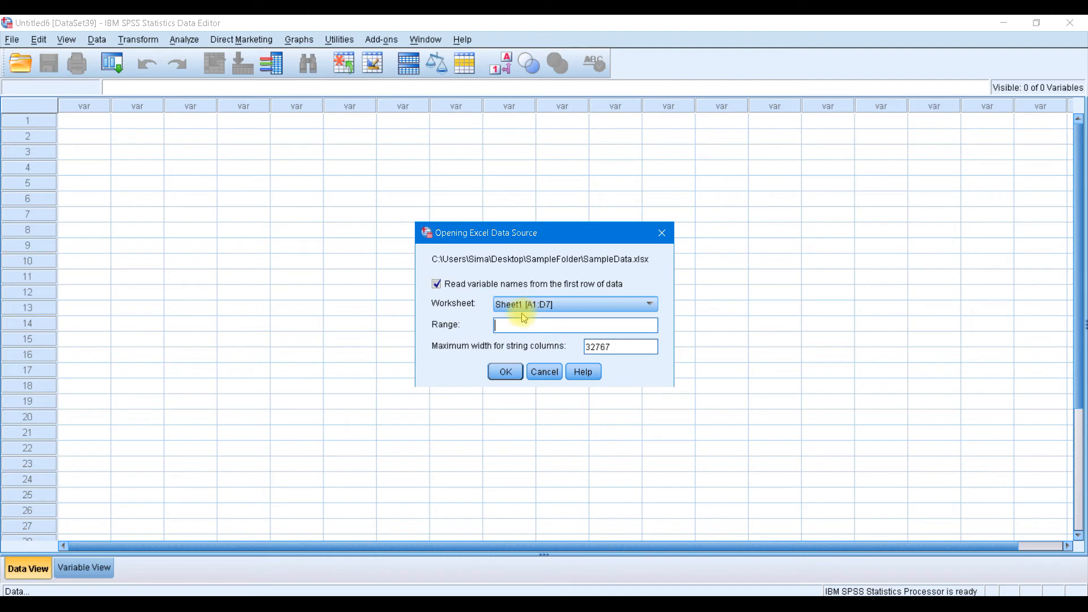
pyautogui.click(501, 373)
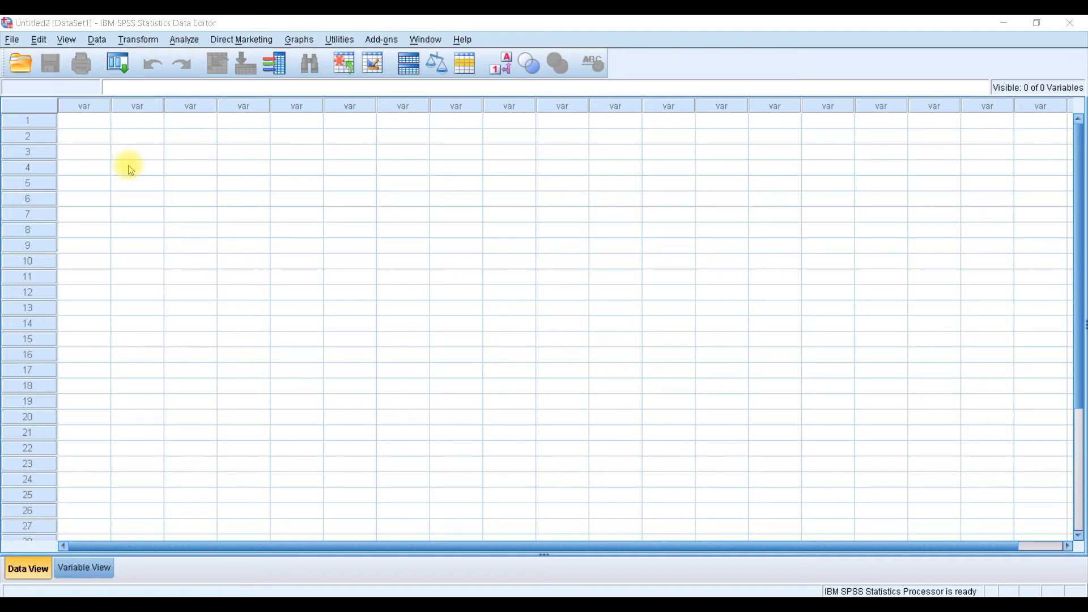
# Start a new database query from File > Open Database
pyautogui.click(12, 39)
pyautogui.moveTo(89, 91)
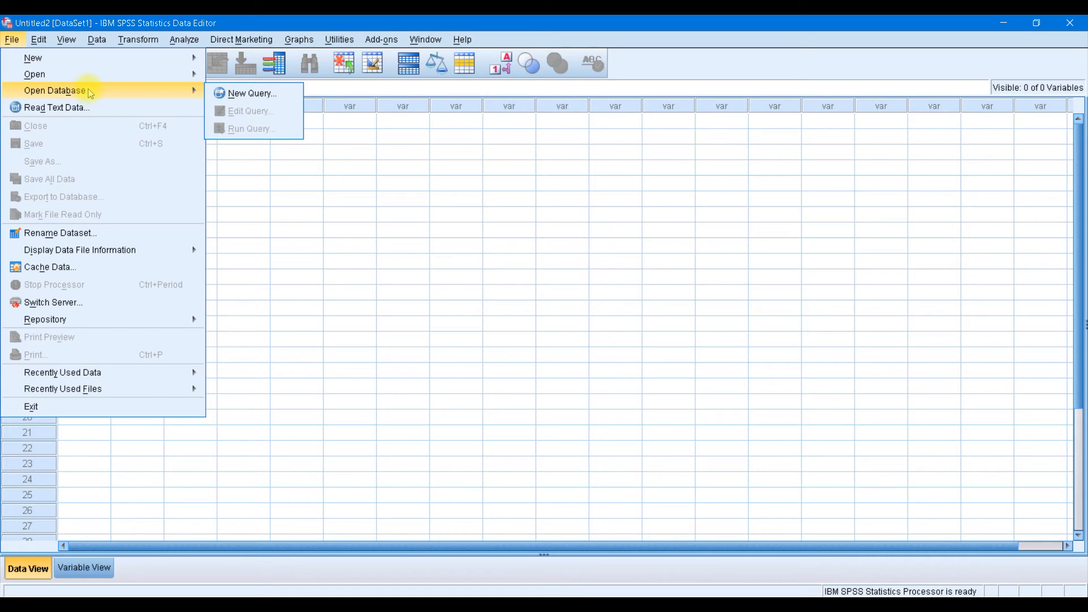
pyautogui.click(262, 95)
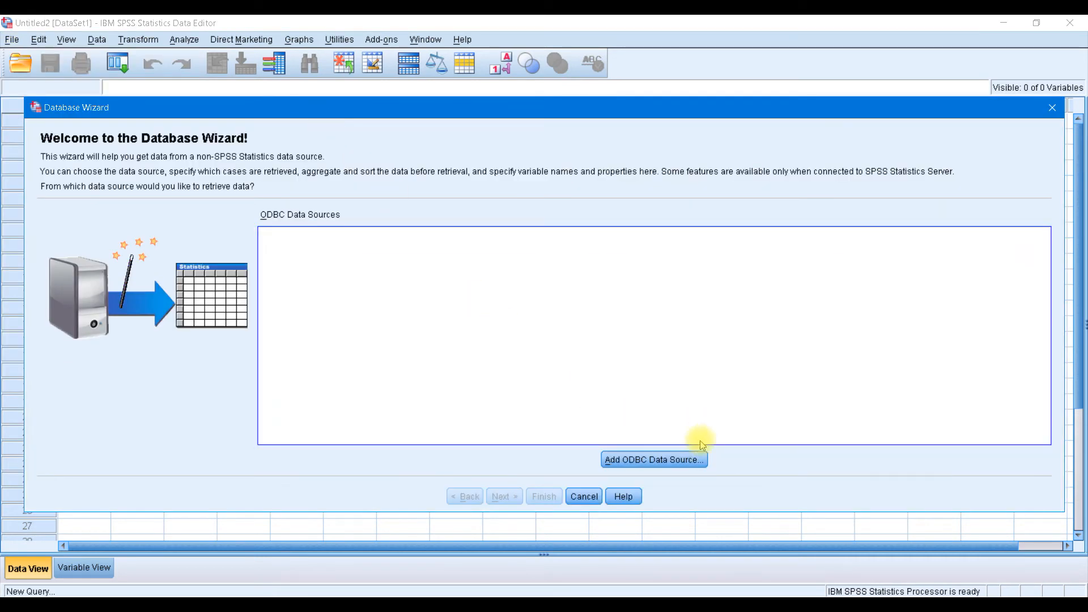
# Add a new user ODBC data source using the SQL Server Native Wire Protocol driver
pyautogui.click(628, 458)
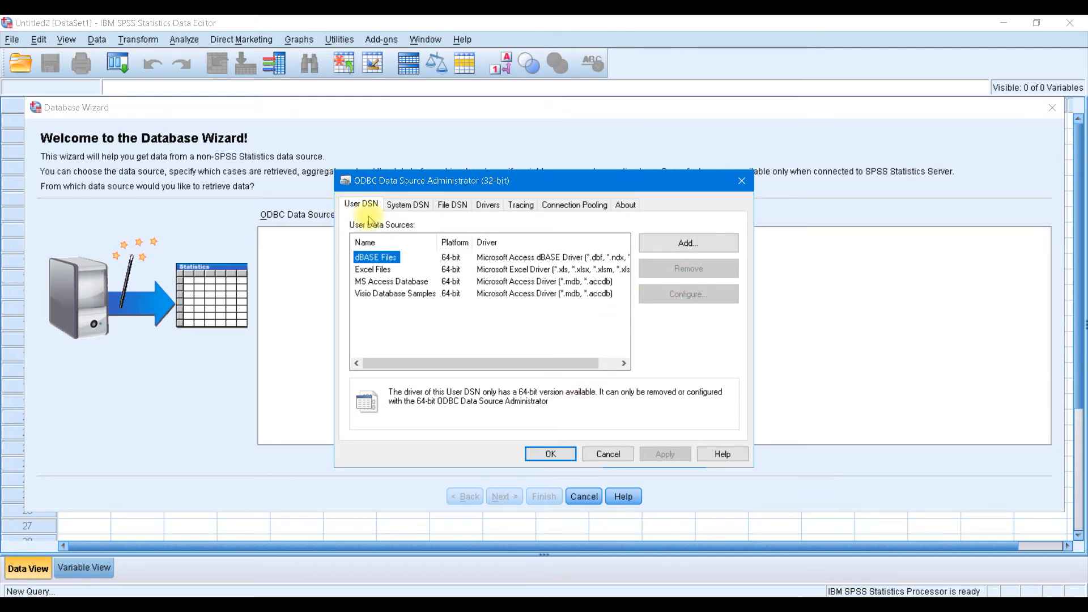
pyautogui.click(720, 244)
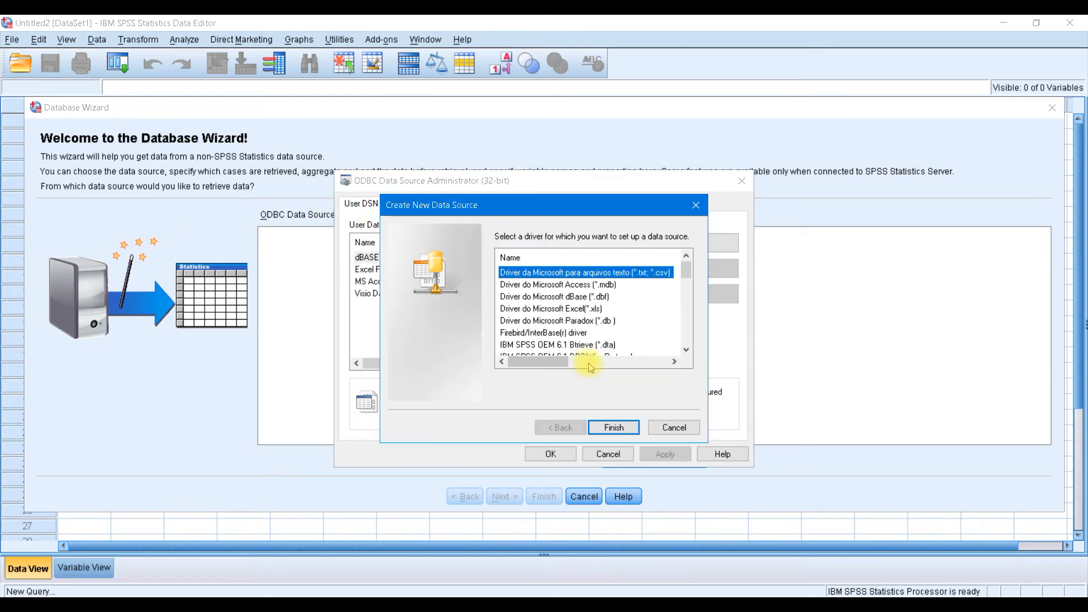
pyautogui.click(689, 288)
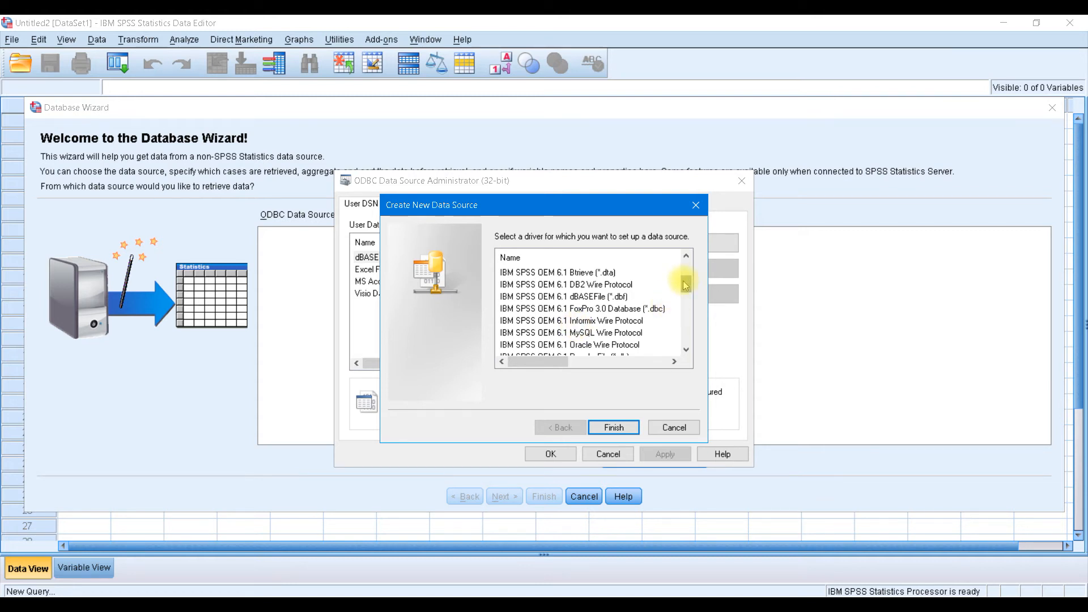
pyautogui.moveTo(687, 287); pyautogui.dragTo(687, 291)
pyautogui.click(599, 336)
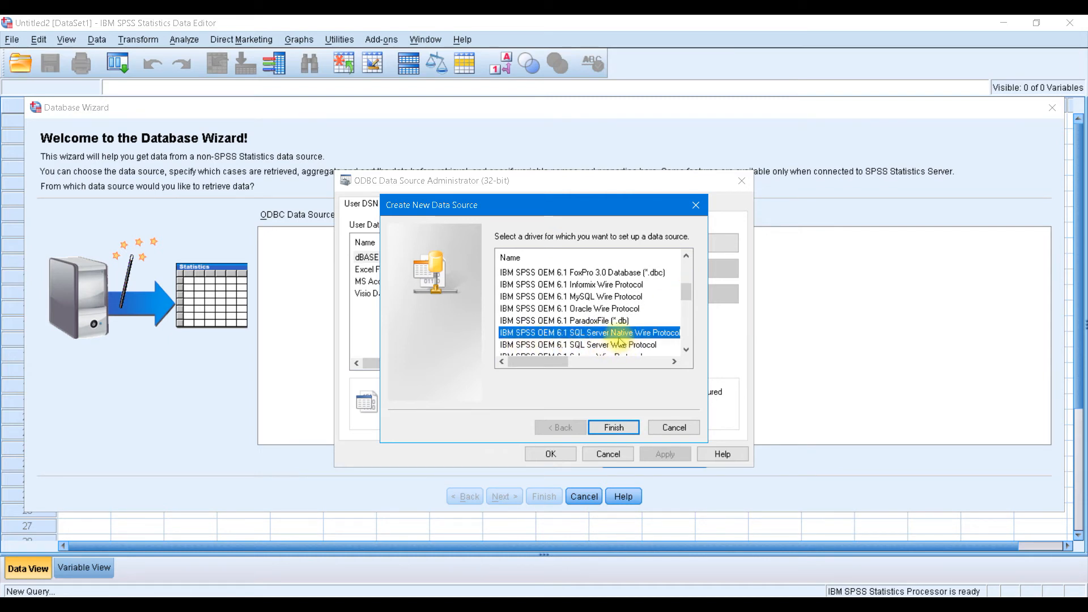
pyautogui.click(616, 428)
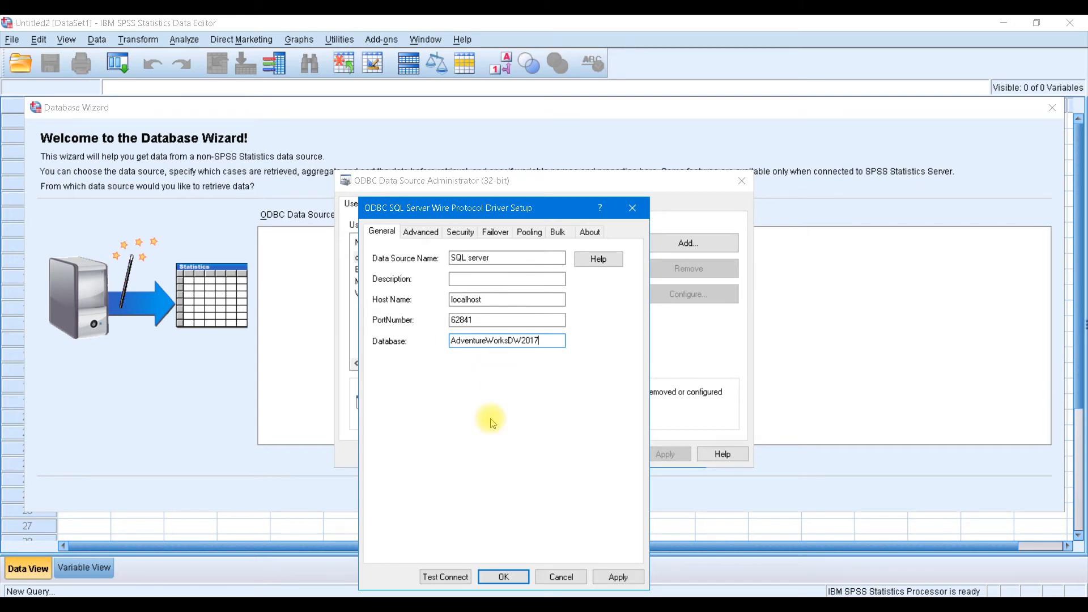
# Test the SQL server data source connection, logging on with the login ID and password
pyautogui.click(445, 578)
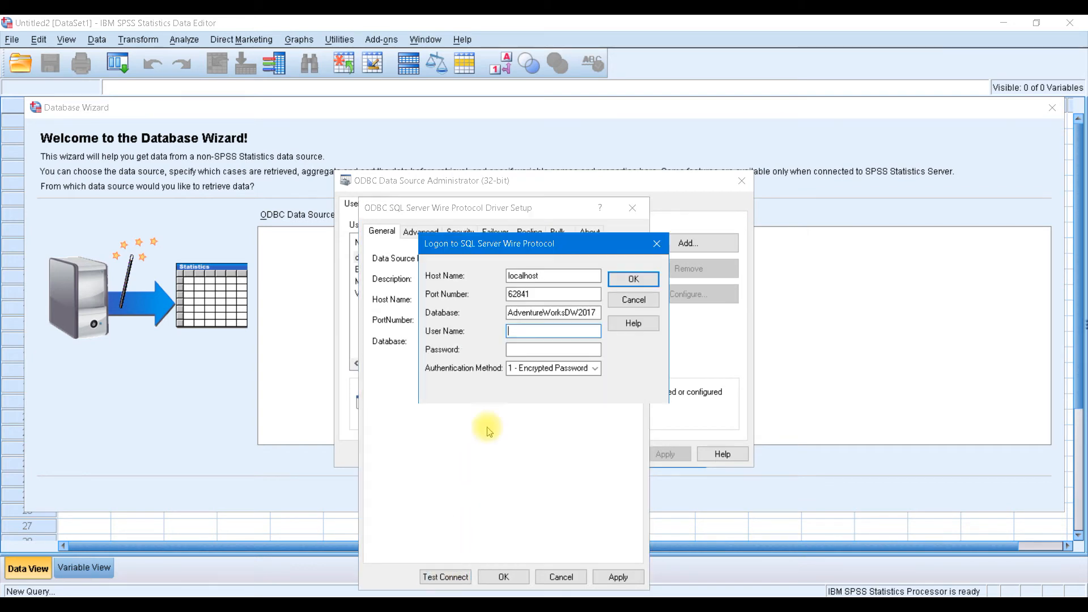
pyautogui.write('f')
pyautogui.click(527, 350)
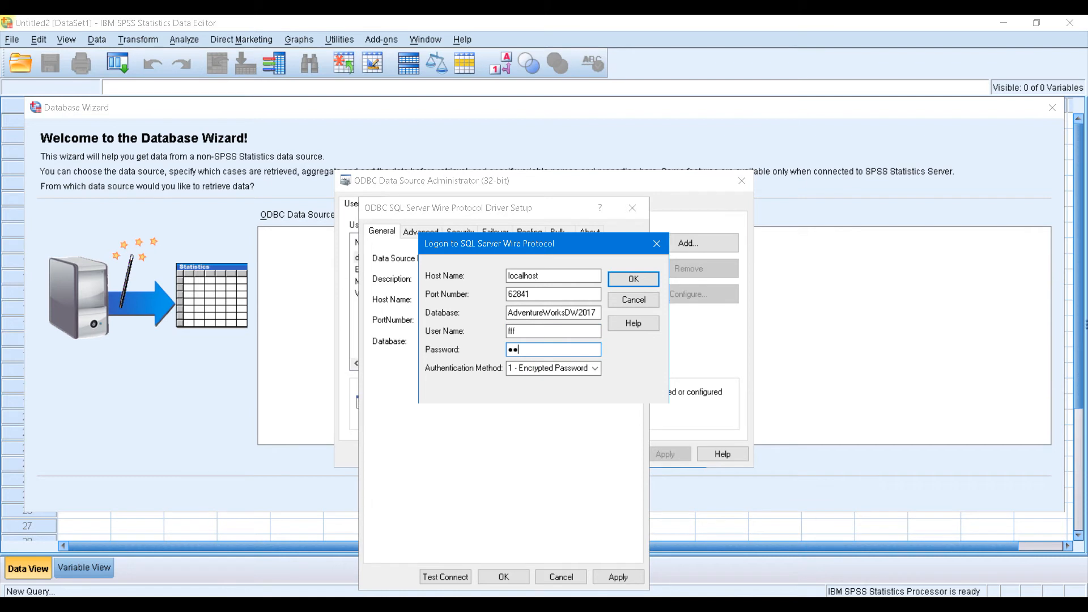
pyautogui.click(633, 278)
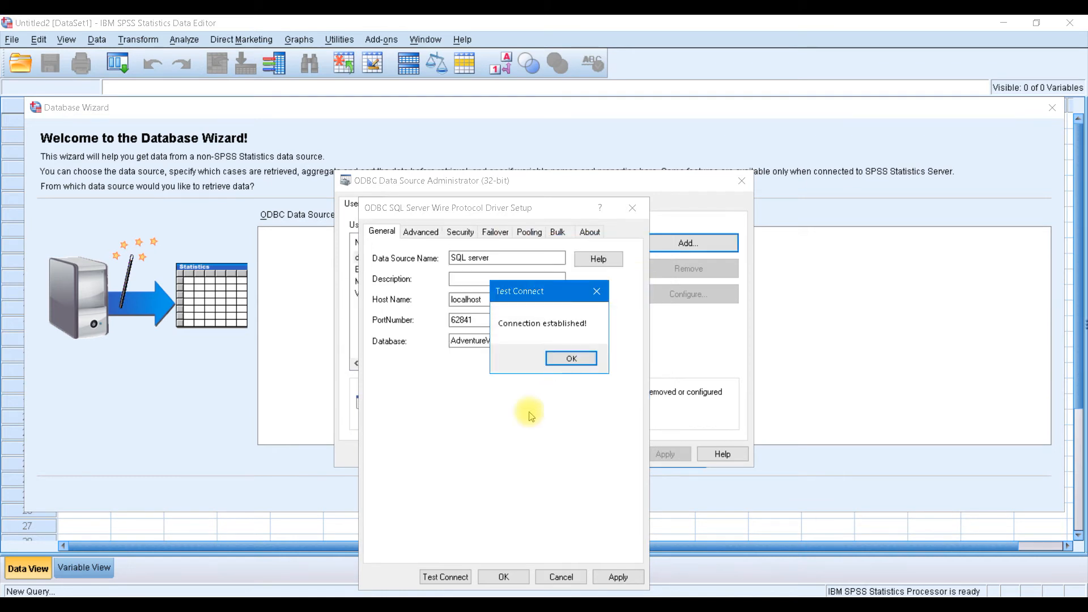
# Accept the successful test and save the SQL server source, closing the ODBC Administrator
pyautogui.click(571, 359)
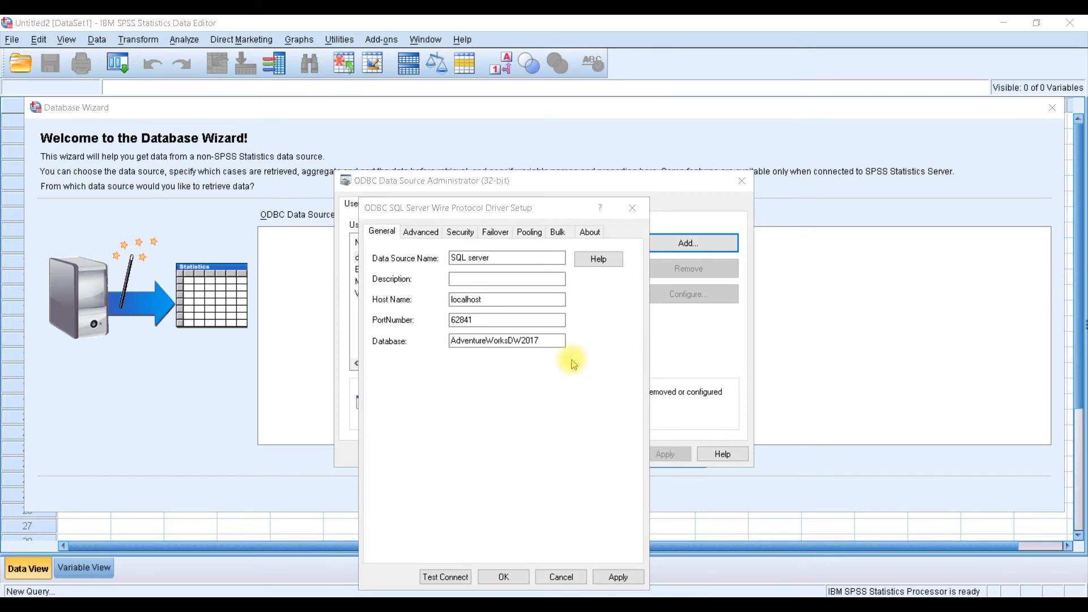
pyautogui.click(502, 576)
pyautogui.click(570, 457)
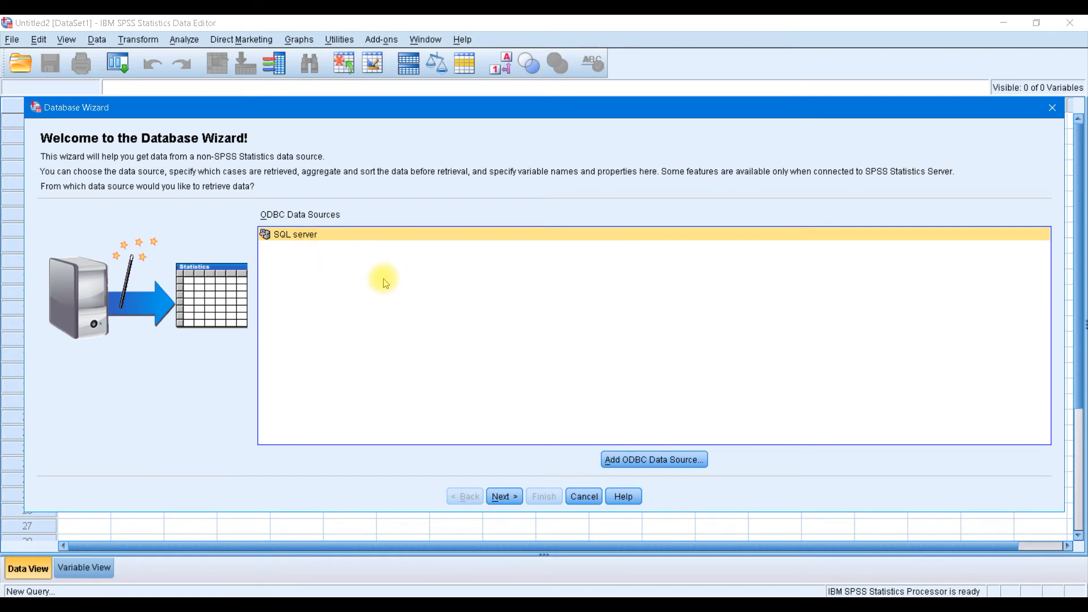
# Use the SQL server source and add all dbo.DimProductCategory fields to Retrieve Fields
pyautogui.click(506, 497)
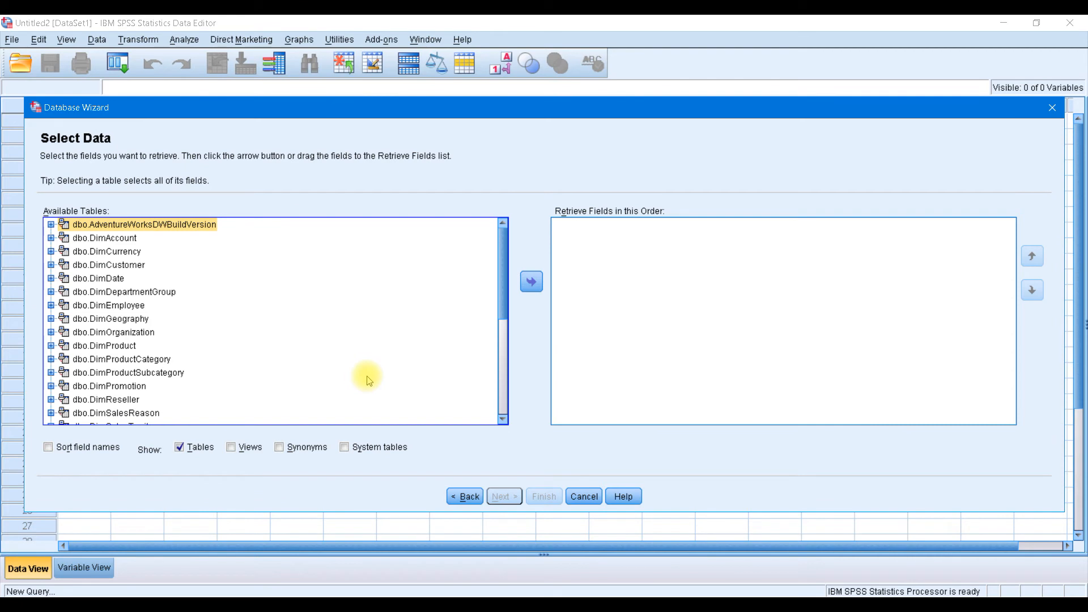
pyautogui.moveTo(502, 271)
pyautogui.mouseDown()
pyautogui.moveTo(493, 388)
pyautogui.moveTo(510, 214)
pyautogui.moveTo(499, 226)
pyautogui.mouseUp()
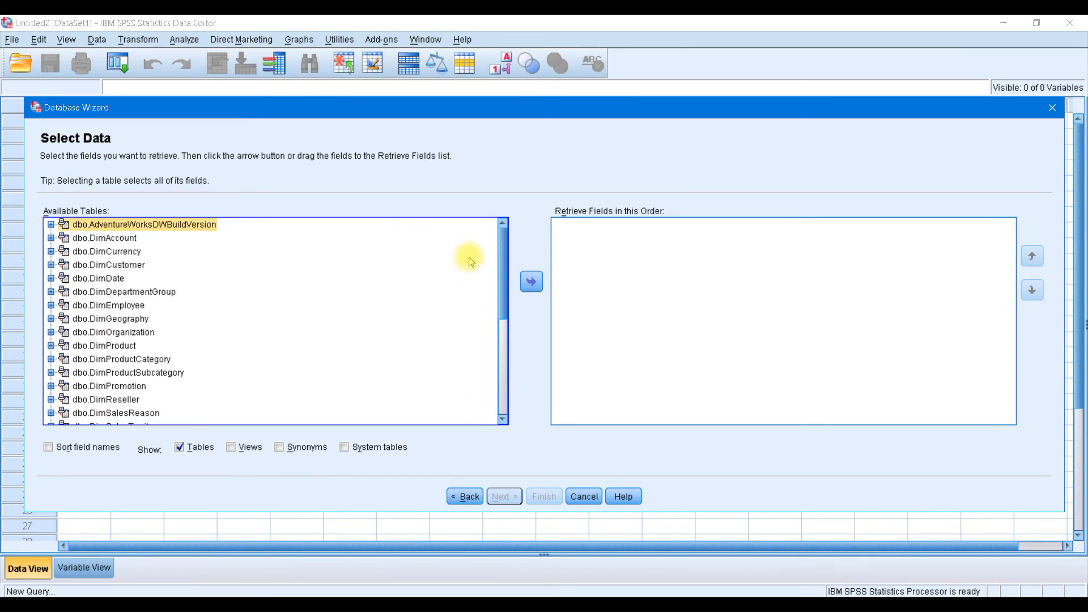
pyautogui.click(51, 251)
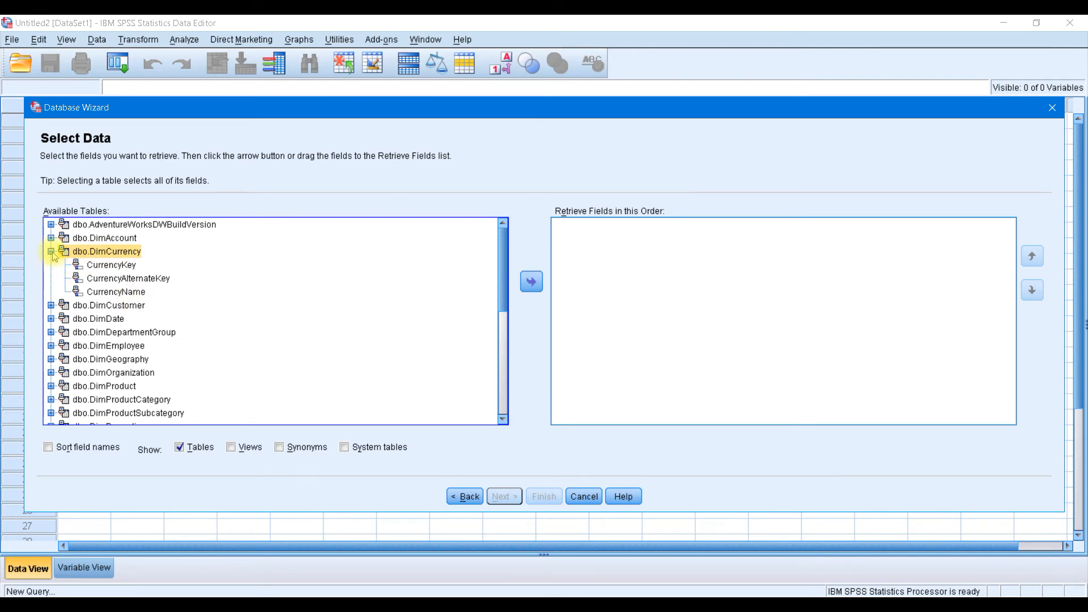
pyautogui.click(51, 251)
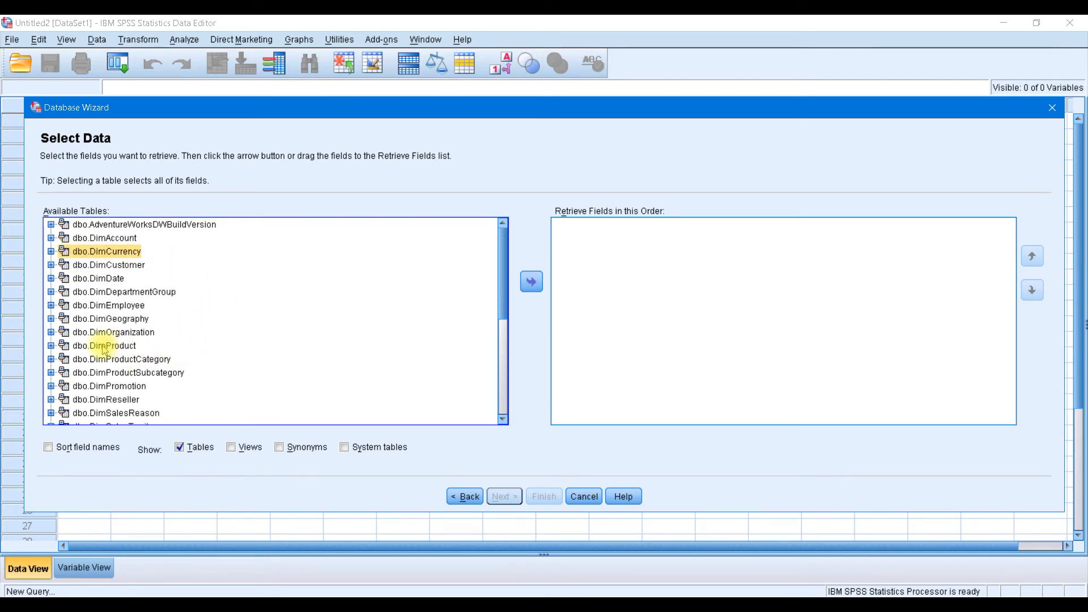
pyautogui.moveTo(123, 366); pyautogui.dragTo(644, 262)
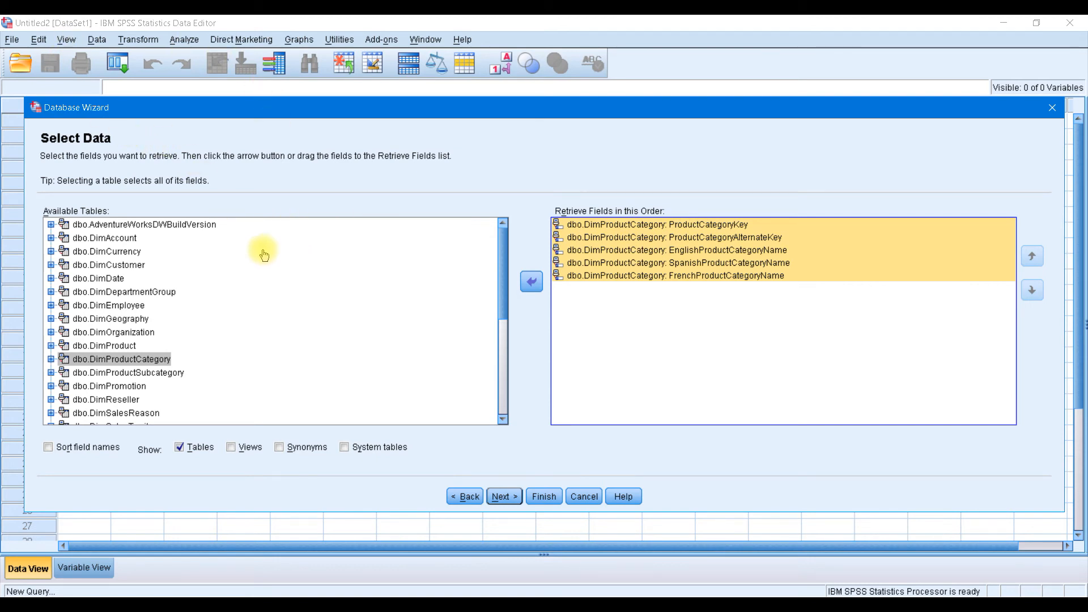
# Add ProductSubcategoryKey, EnglishProductSubcategoryName and ProductCategoryKey from dbo.DimProductSubcategory, then continue to relationships
pyautogui.click(51, 374)
pyautogui.moveTo(503, 282); pyautogui.dragTo(503, 286)
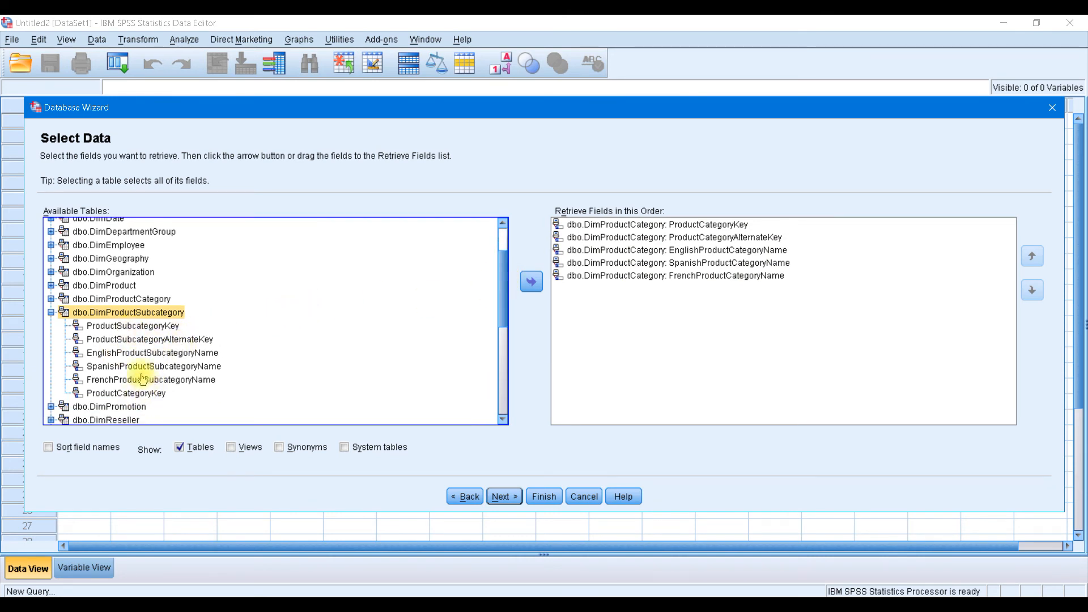
pyautogui.moveTo(136, 326); pyautogui.dragTo(295, 394)
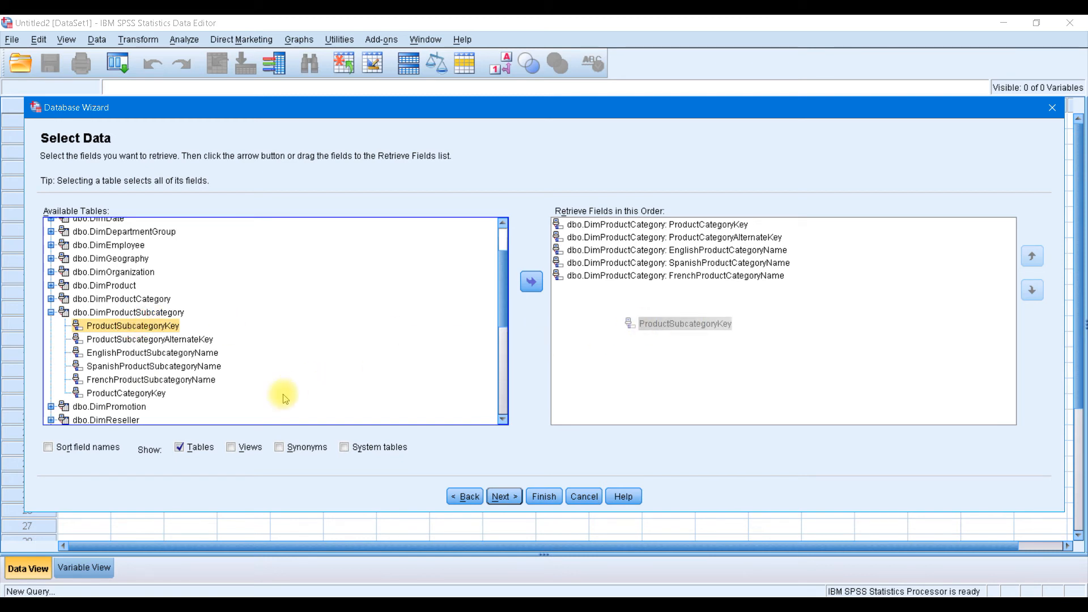
pyautogui.moveTo(138, 356); pyautogui.dragTo(644, 346)
pyautogui.moveTo(144, 392); pyautogui.dragTo(725, 346)
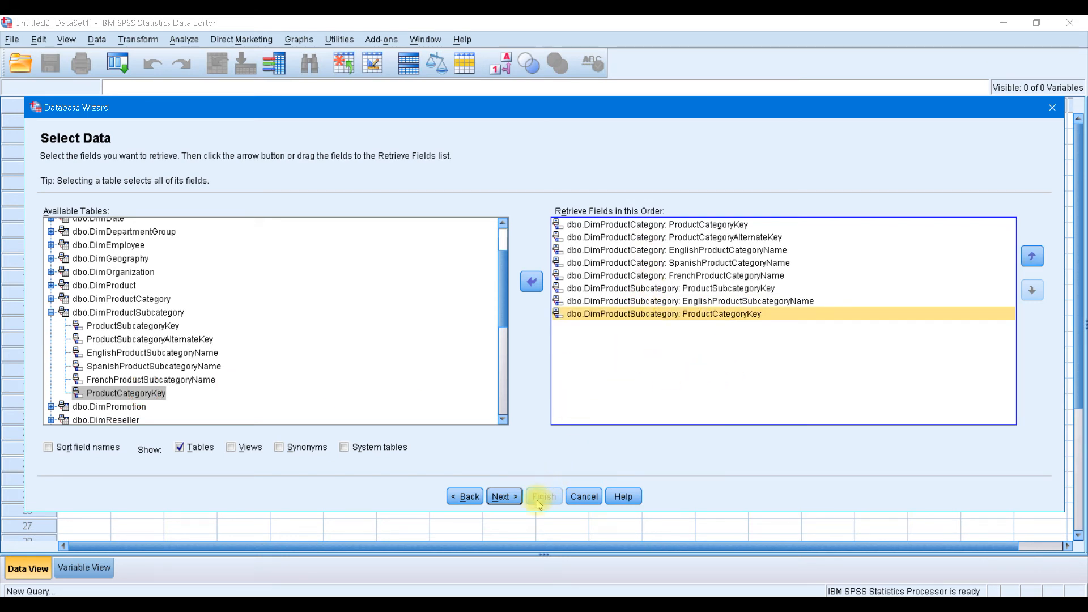
pyautogui.click(504, 497)
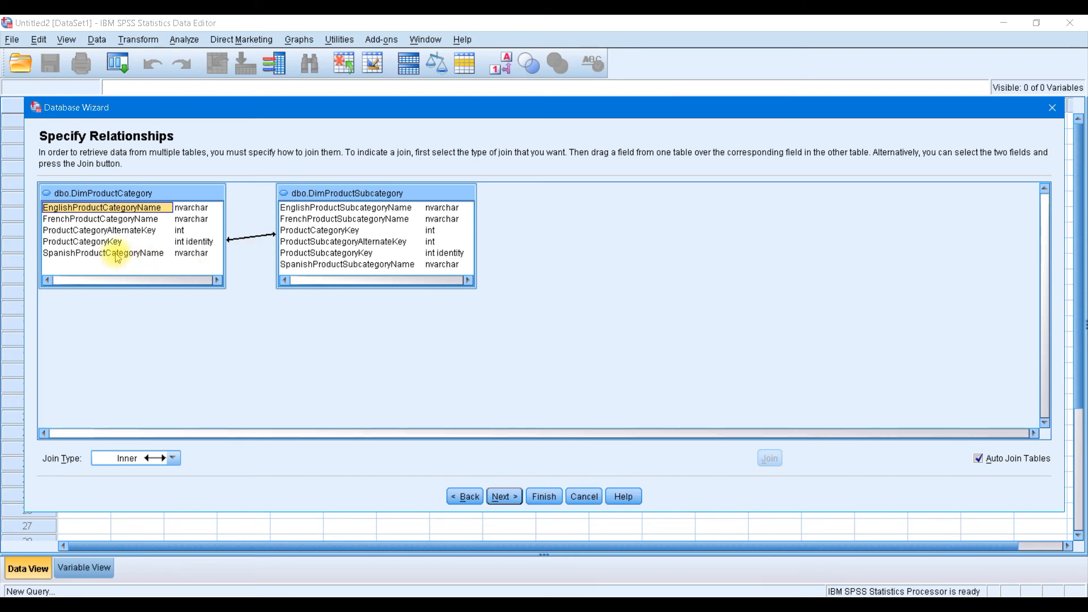
# Keep only the Inner join on ProductCategoryKey, deleting the Spanish-name join, then continue
pyautogui.moveTo(95, 253); pyautogui.dragTo(337, 266)
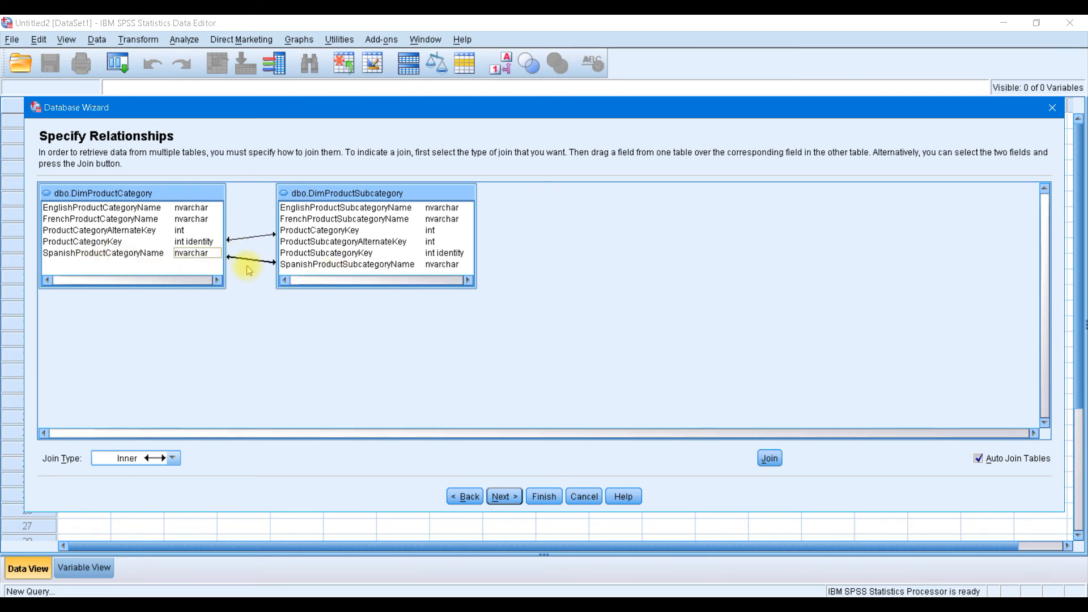
pyautogui.click(173, 459)
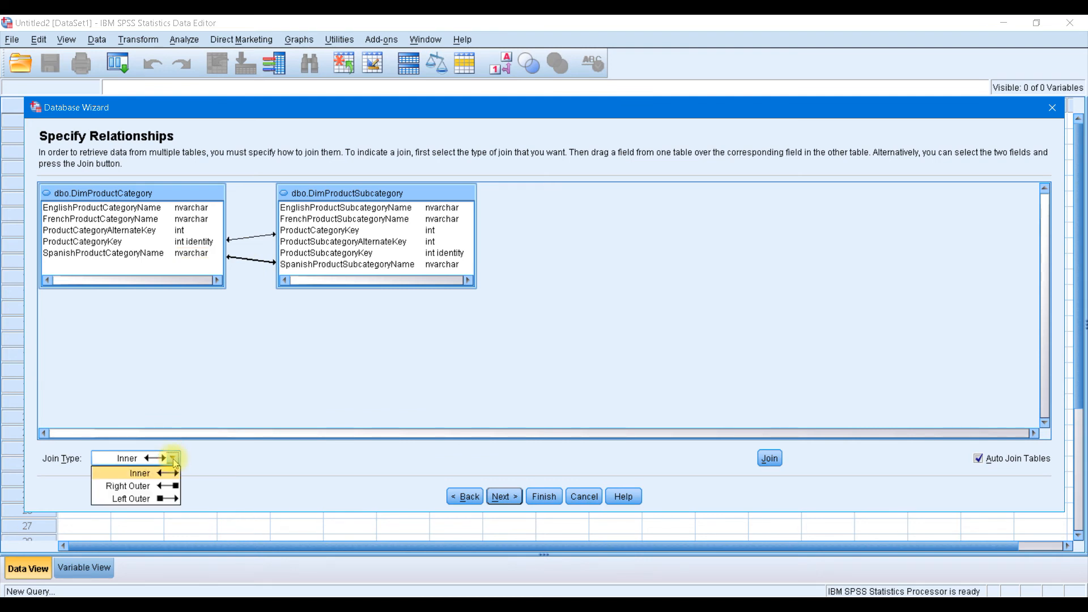
pyautogui.click(172, 459)
pyautogui.click(264, 263)
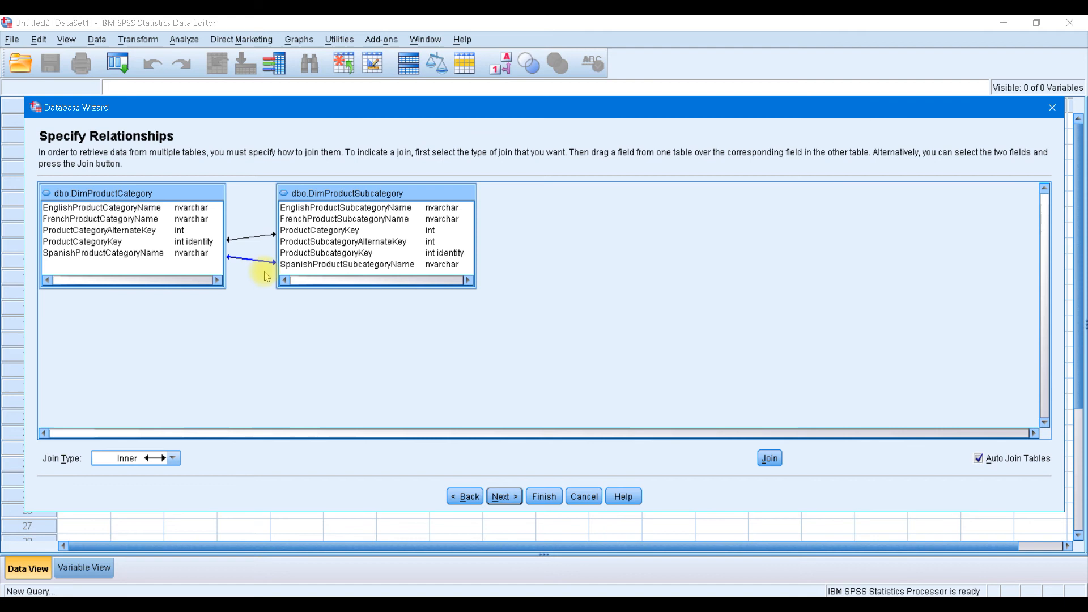
pyautogui.press('Delete')
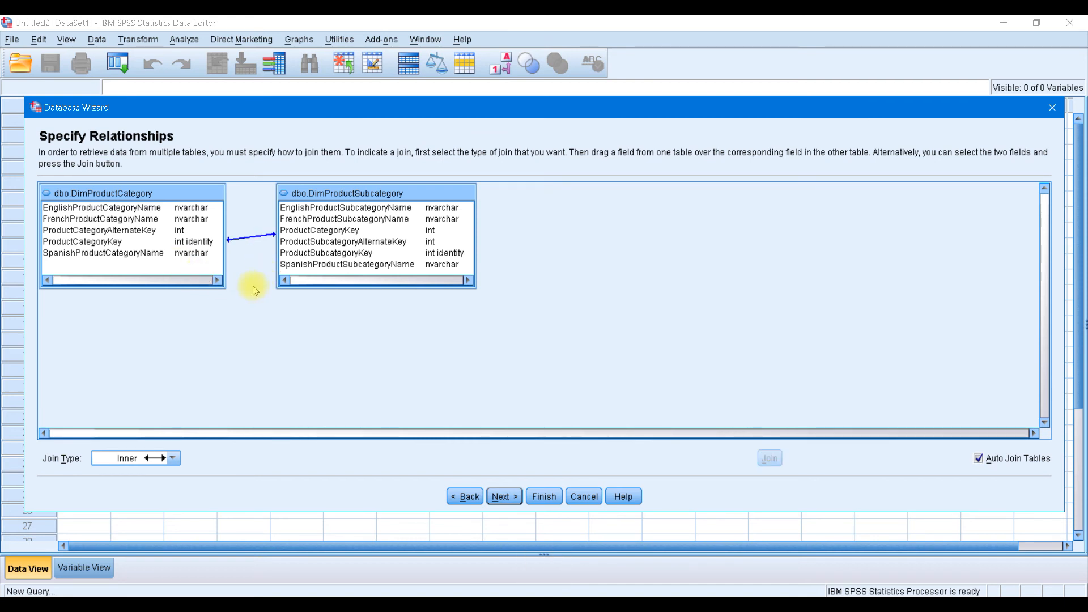
pyautogui.click(147, 256)
pyautogui.click(346, 265)
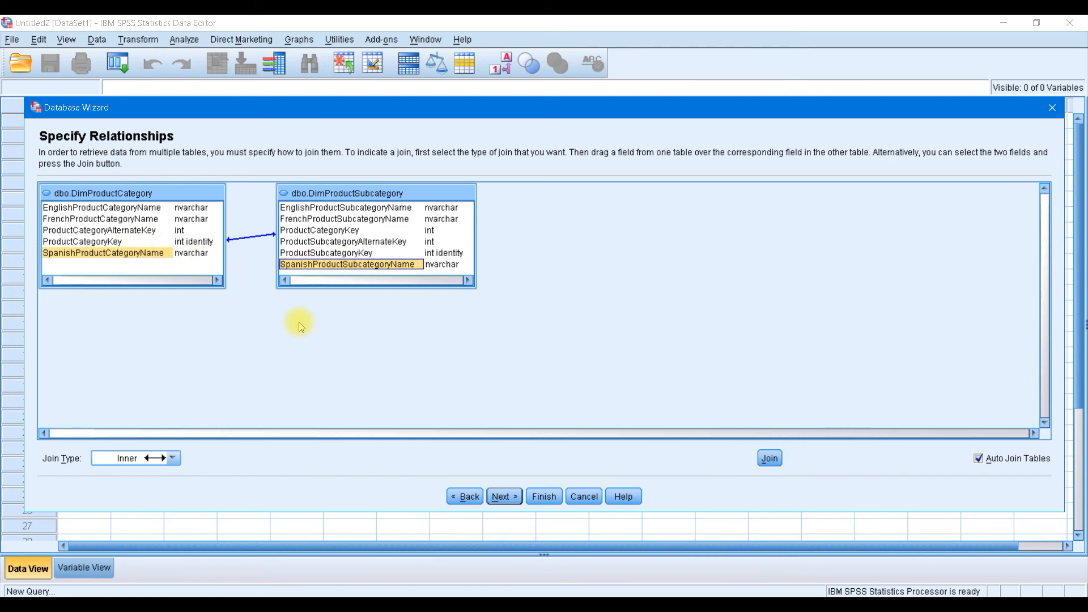
pyautogui.click(503, 497)
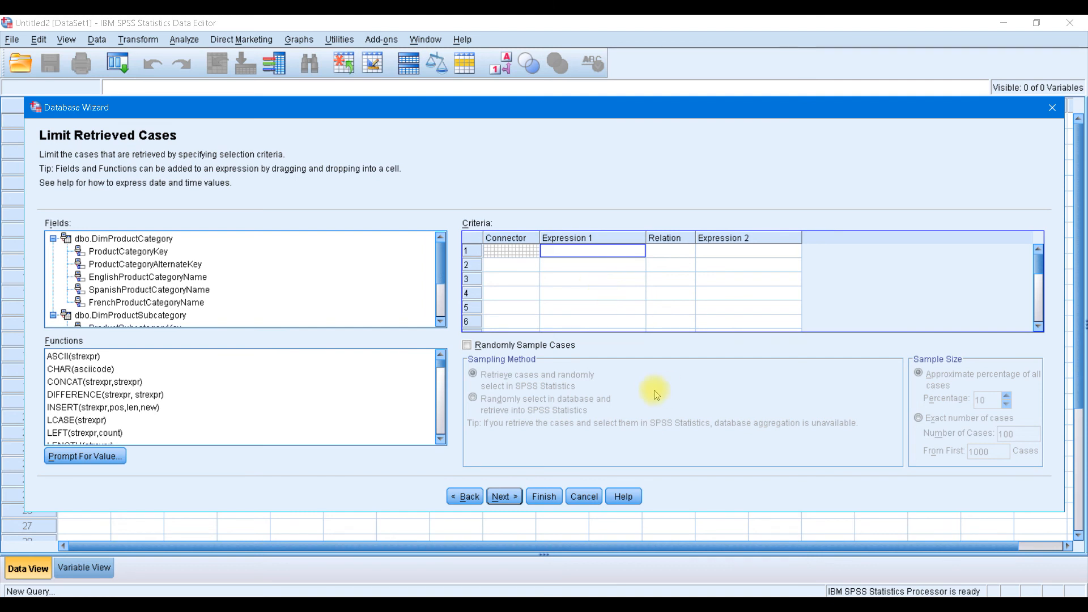
# Leave Randomly Sample Cases unchecked so all cases are retrieved, then continue to Define Variables
pyautogui.click(467, 345)
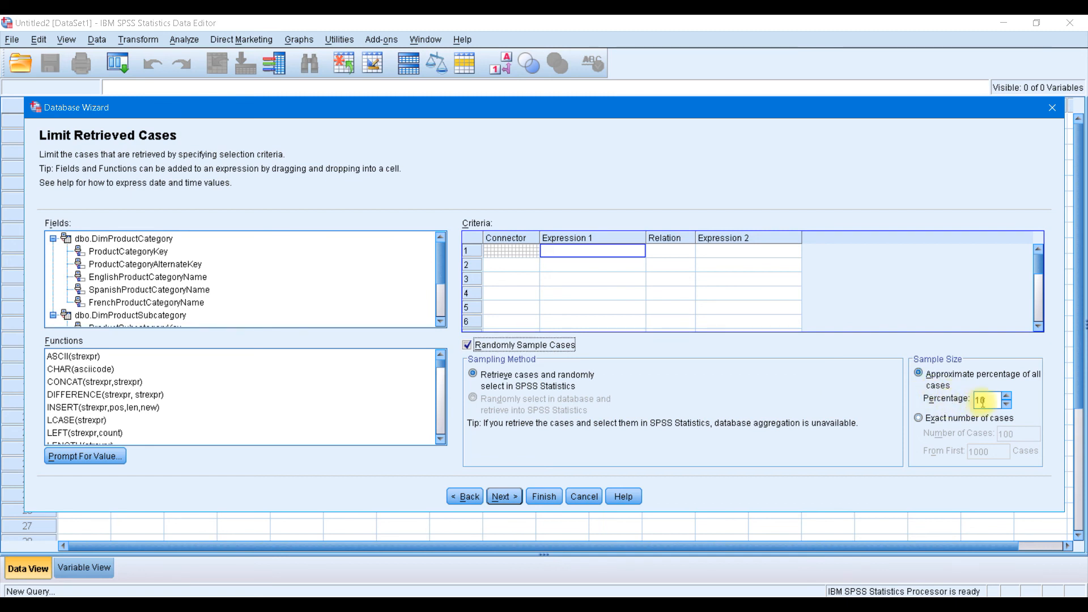
pyautogui.click(918, 419)
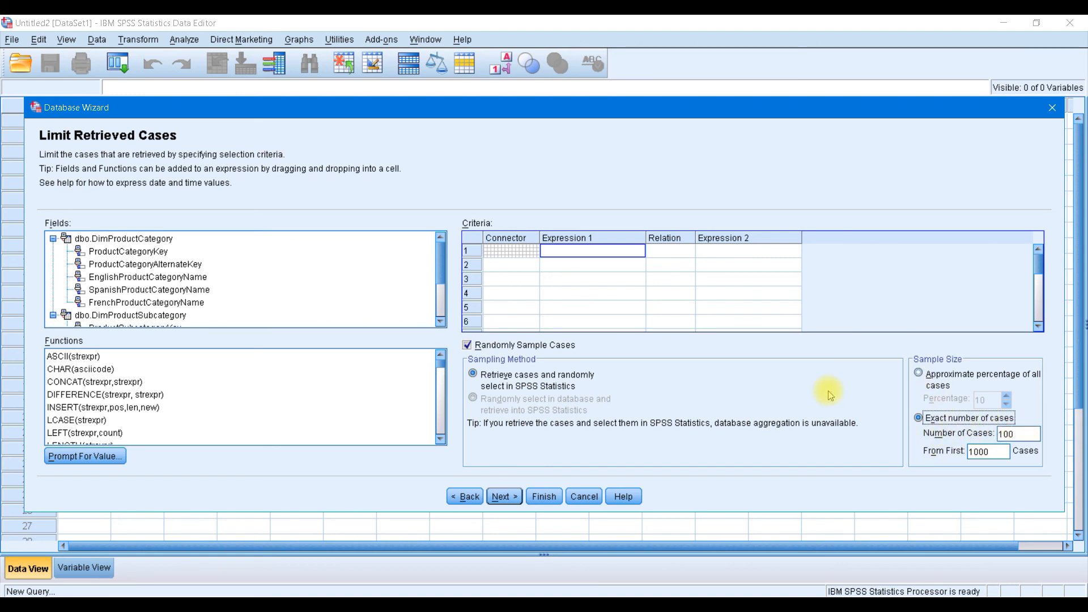
pyautogui.click(467, 346)
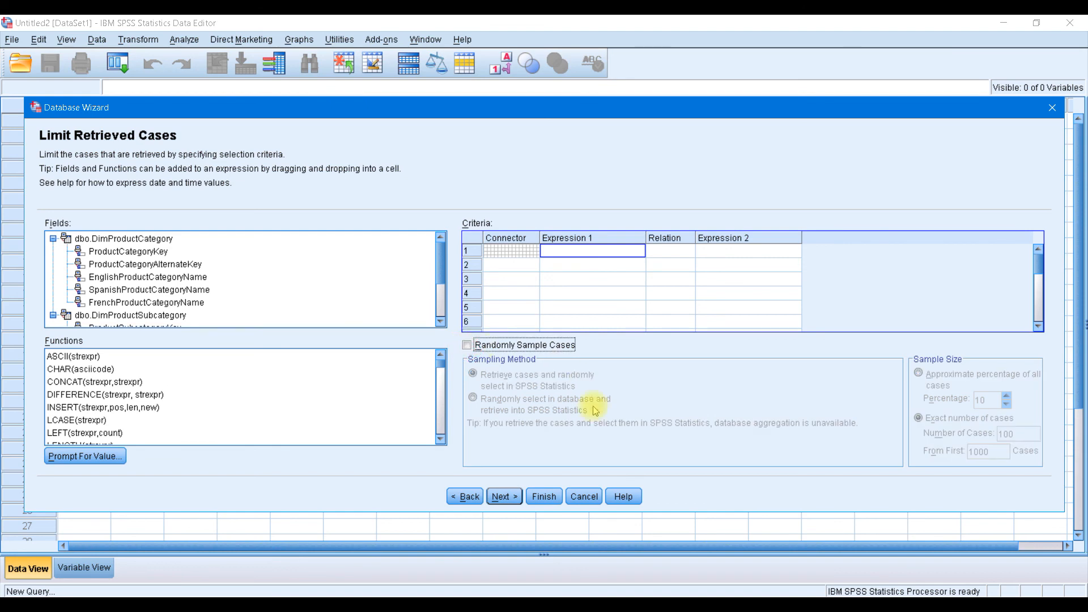
pyautogui.click(503, 497)
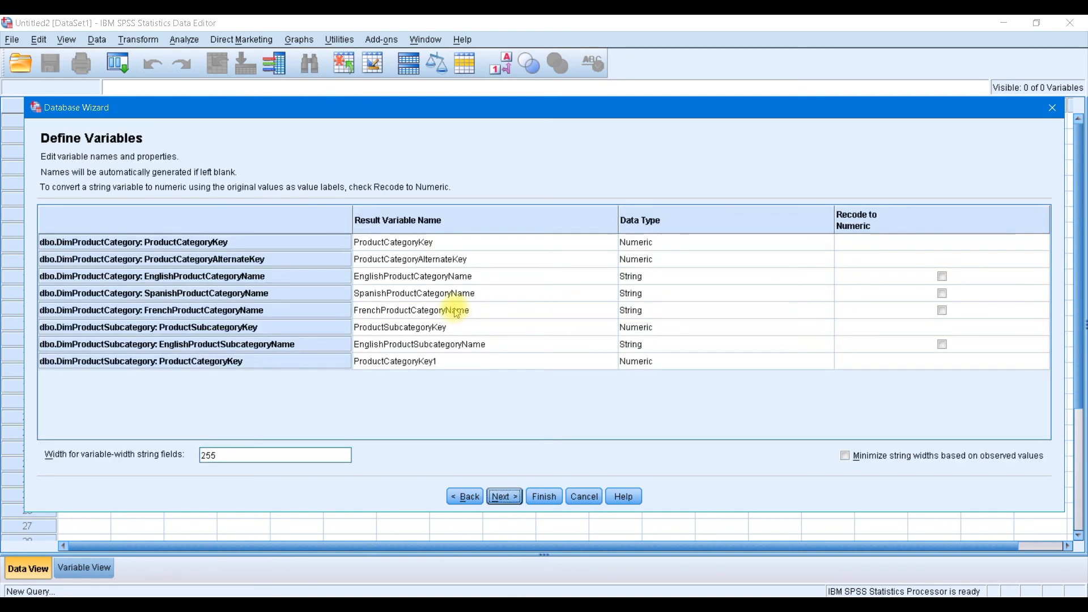
# Tick Recode to Numeric for EnglishProductCategoryName, keeping other names and types, then go to Results
pyautogui.click(488, 259)
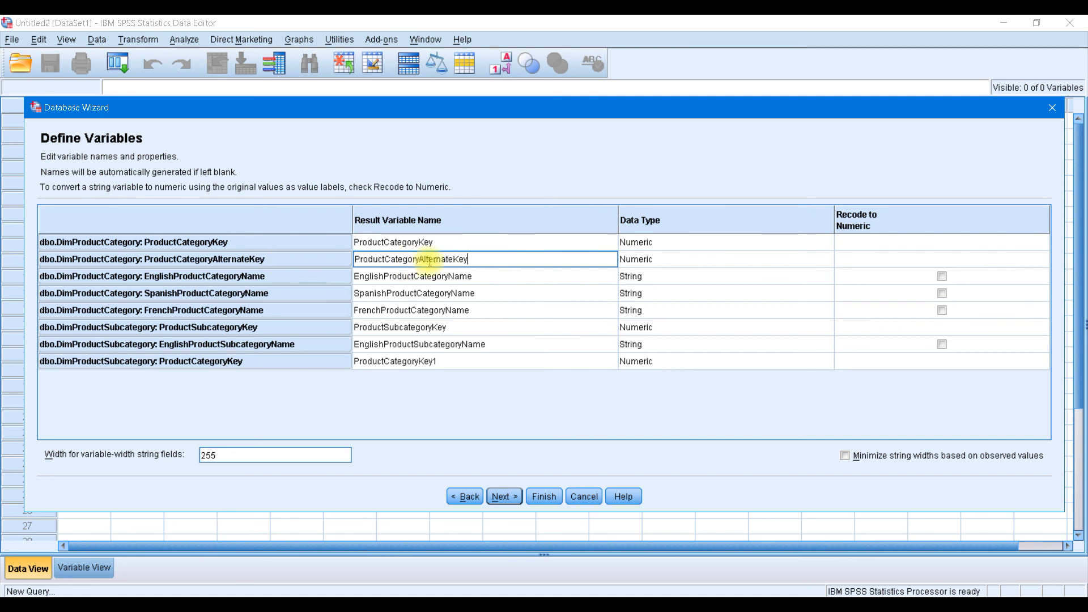
pyautogui.press('Up')
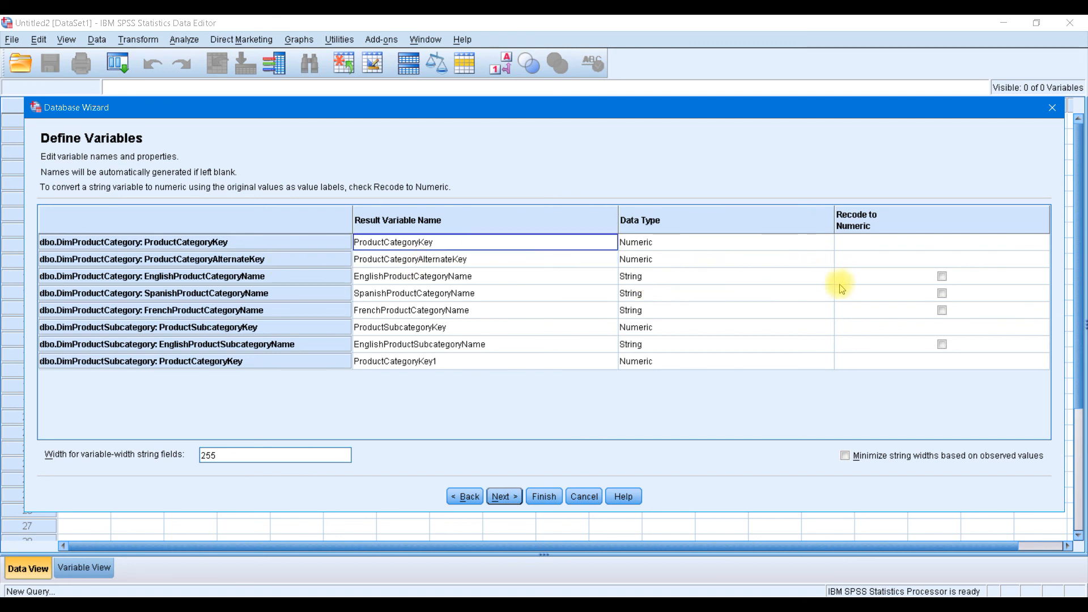
pyautogui.click(498, 276)
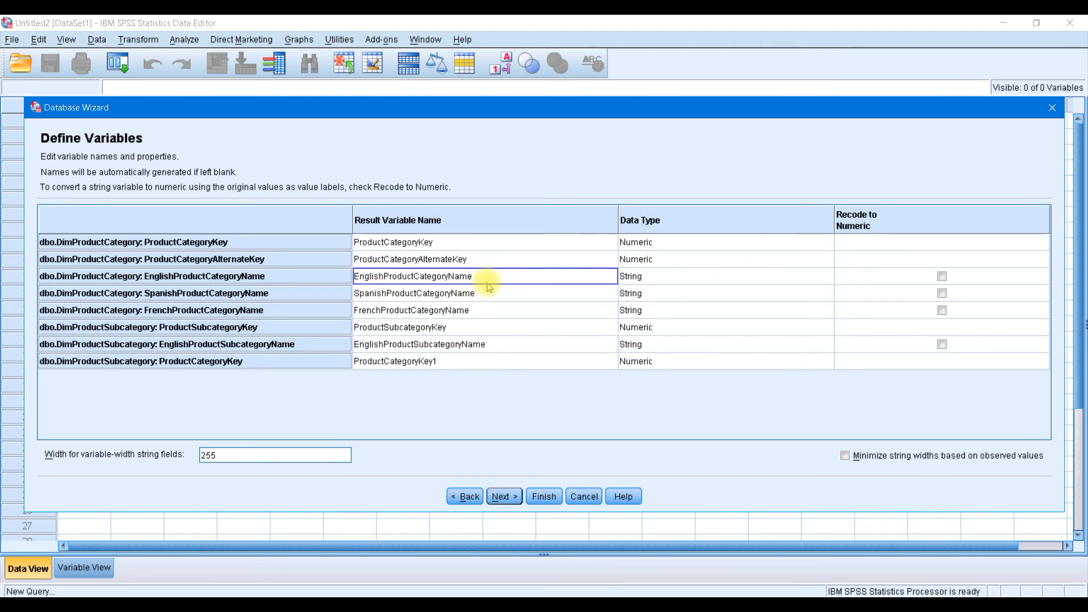
pyautogui.click(669, 277)
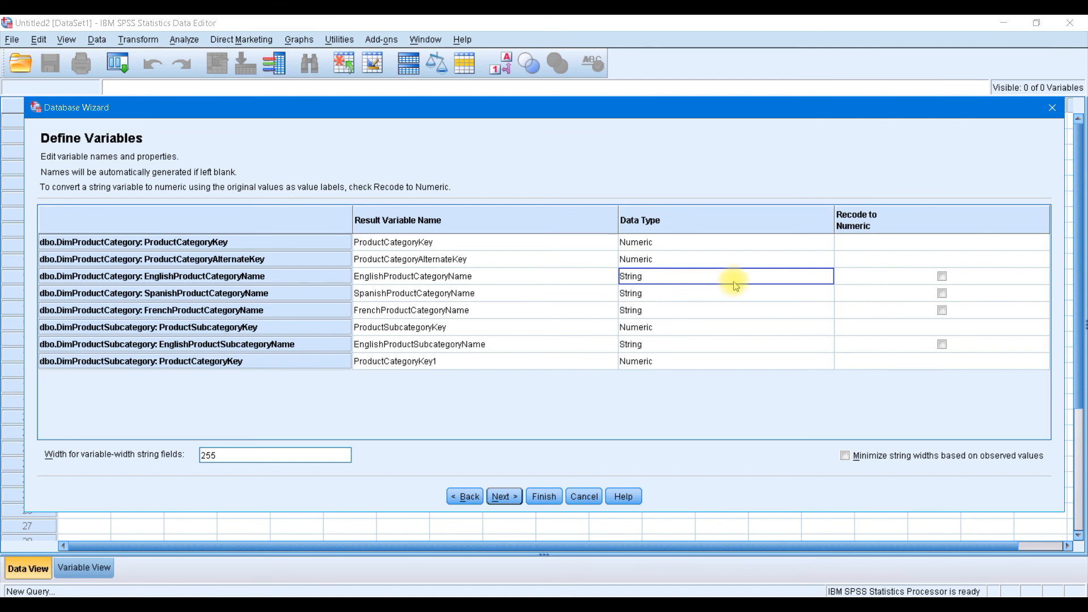
pyautogui.click(942, 276)
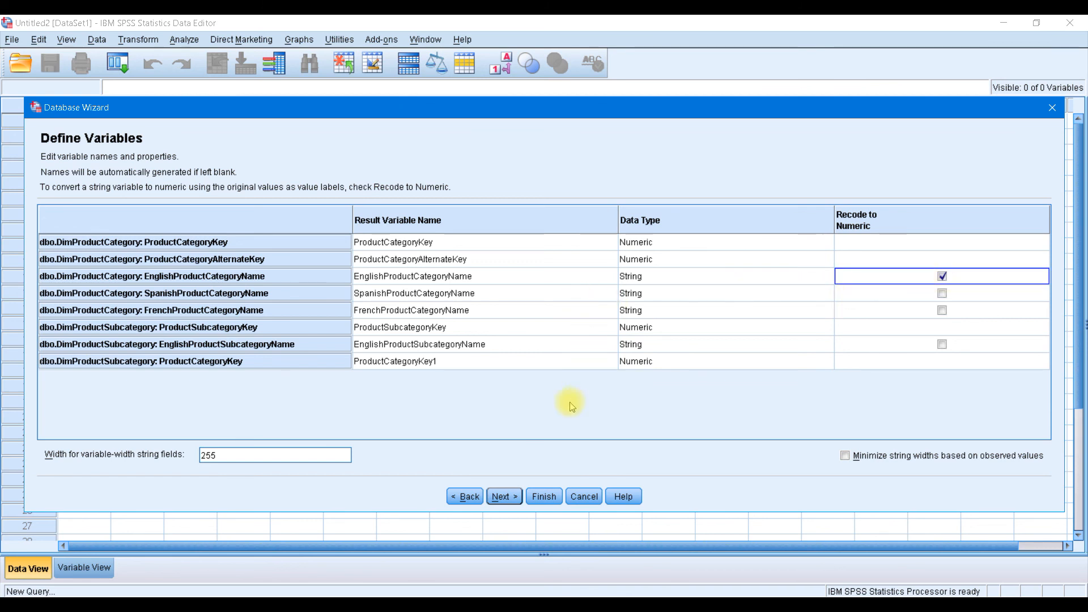
pyautogui.click(501, 497)
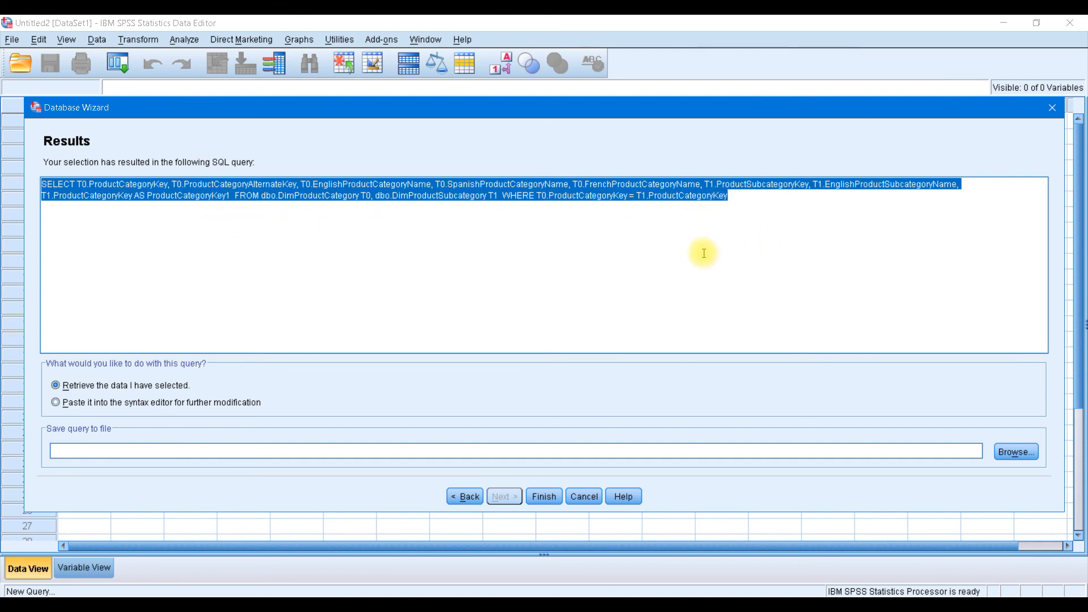
# Review the query's WHERE join condition and finish, retrieving the selected data into a new dataset
pyautogui.moveTo(736, 198); pyautogui.dragTo(537, 196)
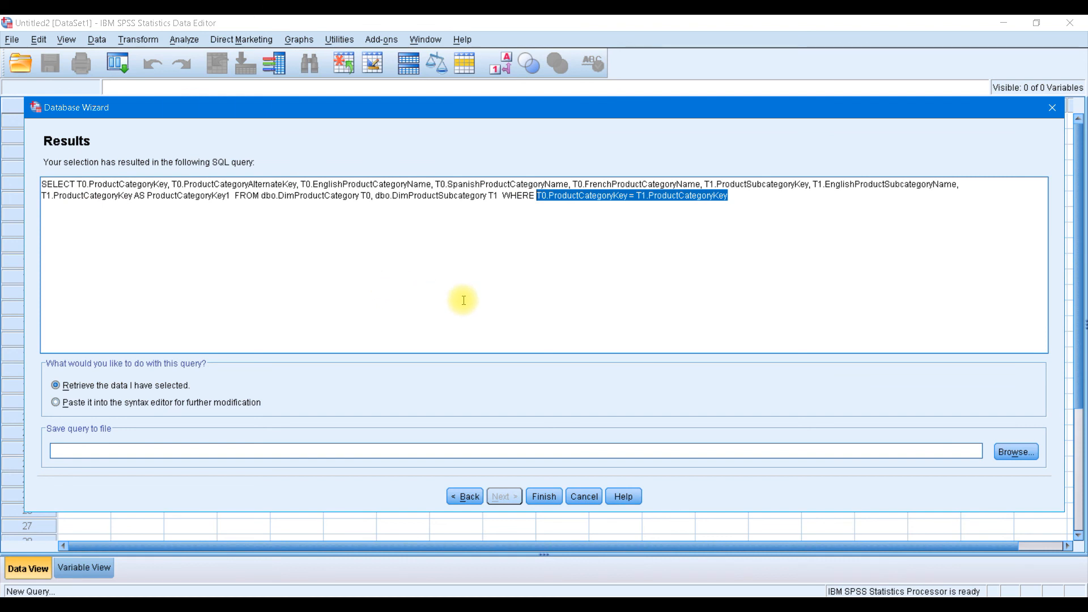
pyautogui.click(544, 497)
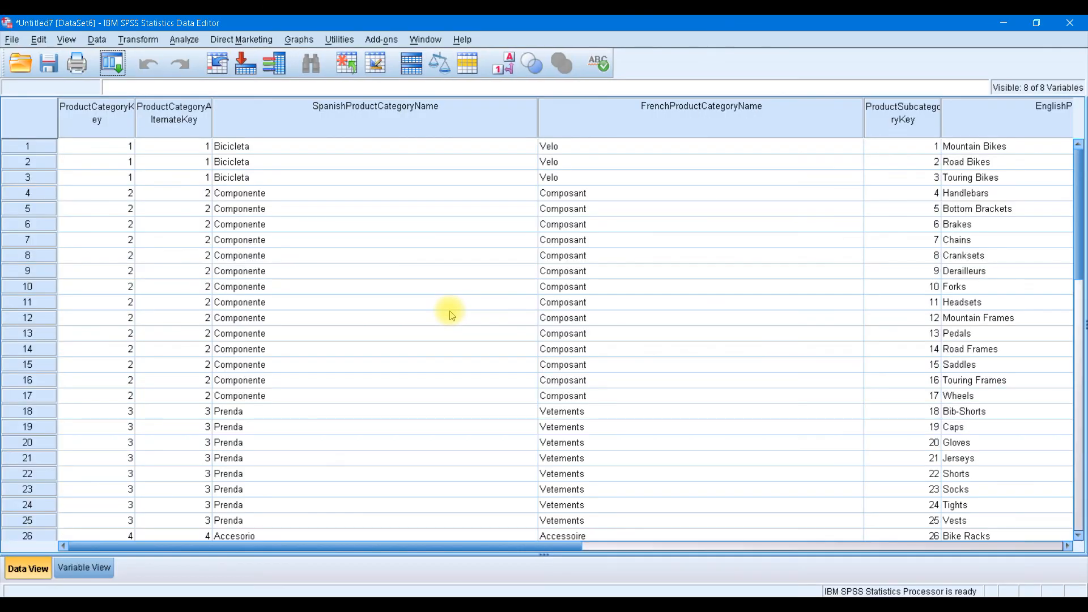
# Widen the EnglishProductCategoryName column and toggle Value Labels to compare names with numeric codes
pyautogui.moveTo(408, 546); pyautogui.dragTo(802, 529)
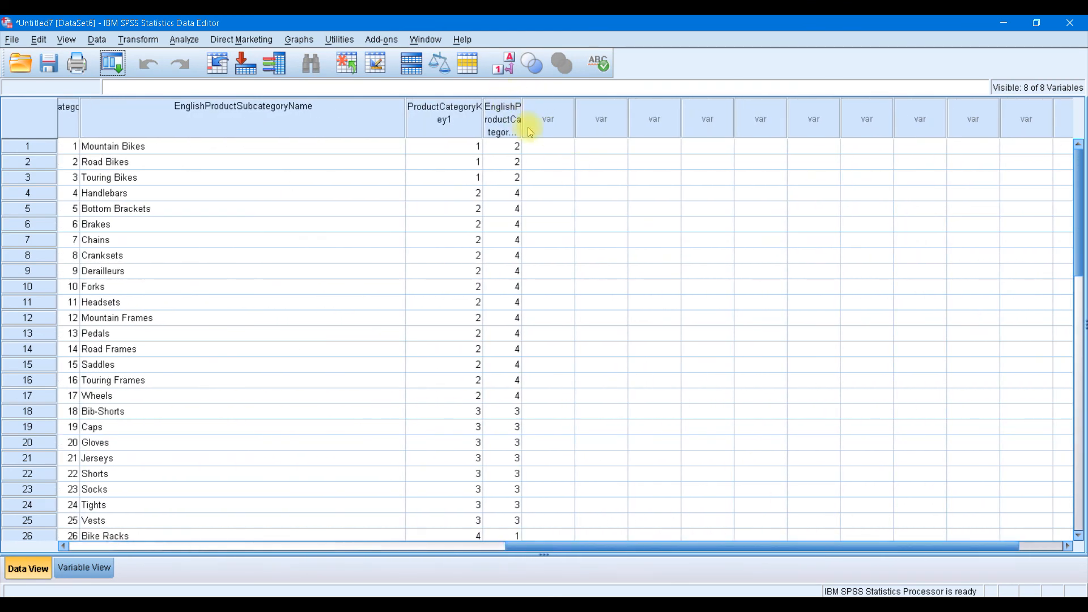
pyautogui.moveTo(521, 117); pyautogui.dragTo(656, 119)
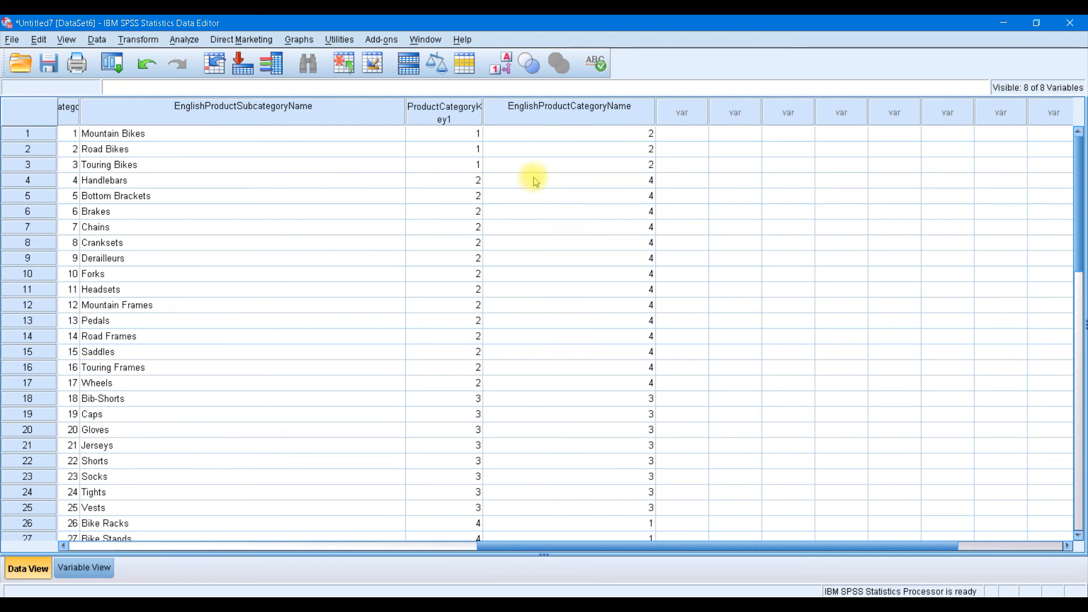
pyautogui.click(501, 64)
pyautogui.click(504, 66)
pyautogui.click(505, 67)
pyautogui.click(504, 66)
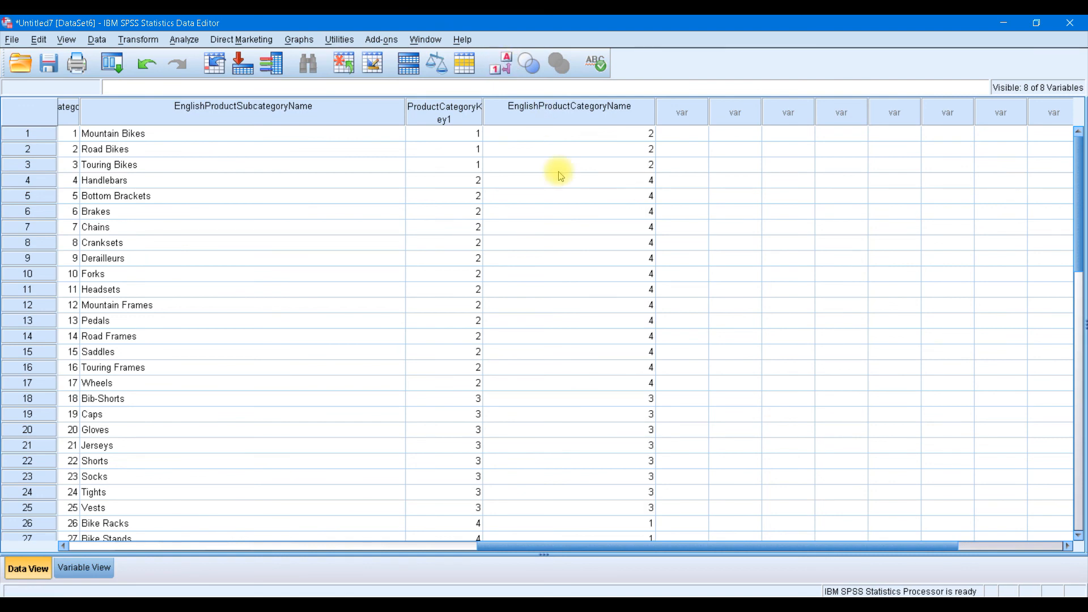